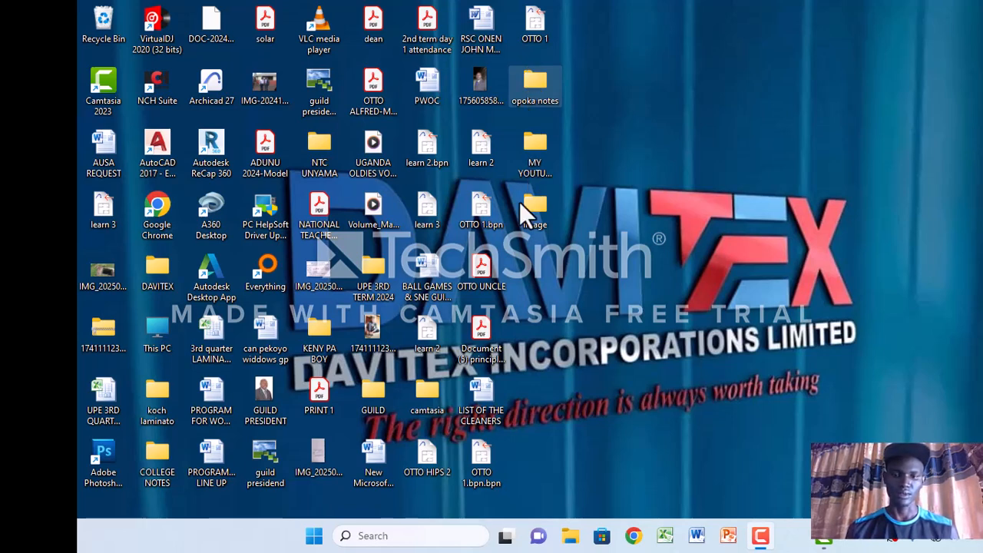
Open Microsoft Word, dismissing the activation wizard, and write "Human migration" as the document's first line.
click(696, 536)
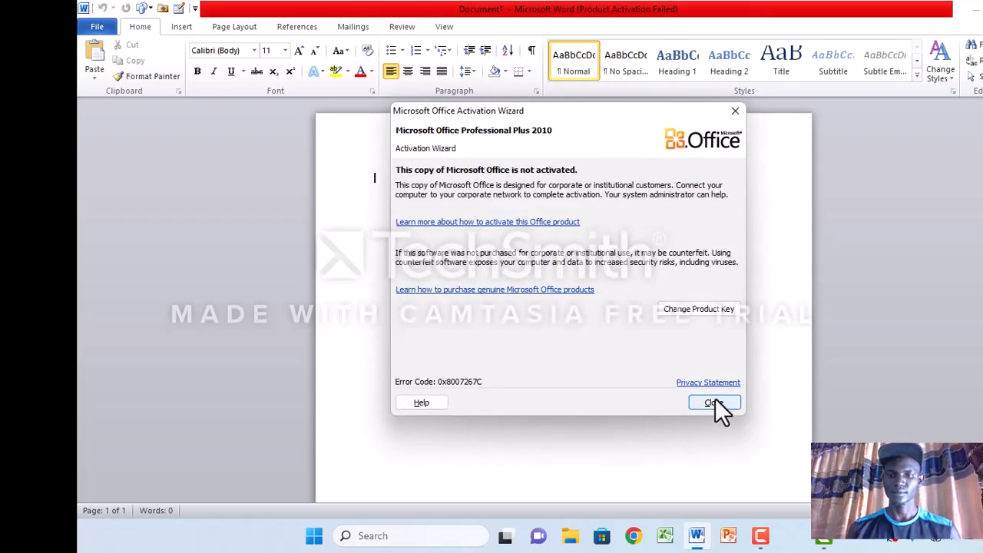
click(713, 403)
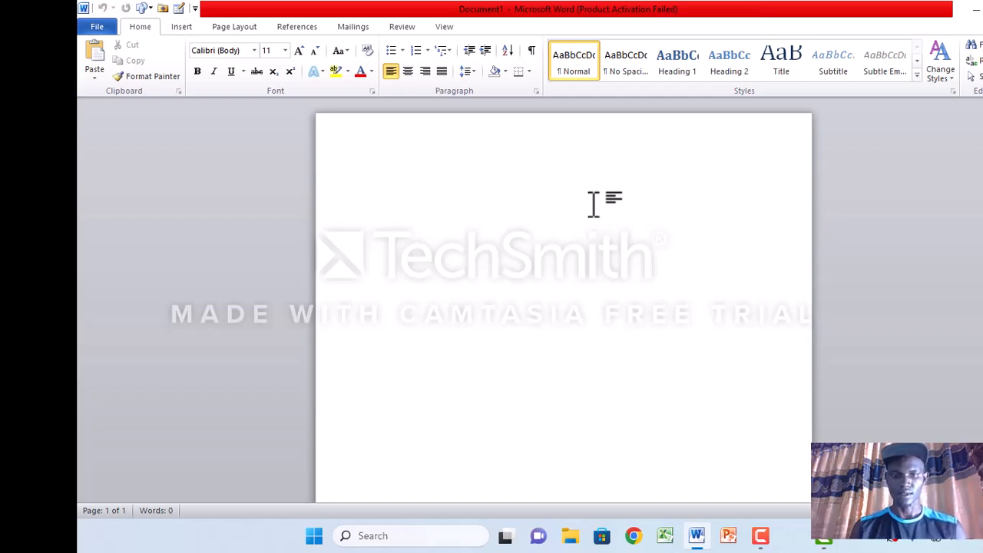
text(human mi)
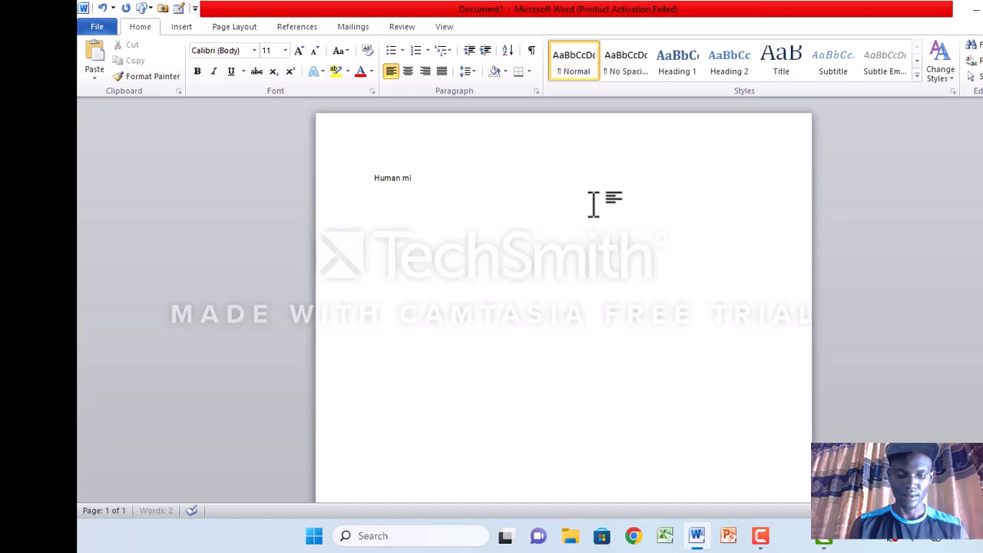
text(gration)
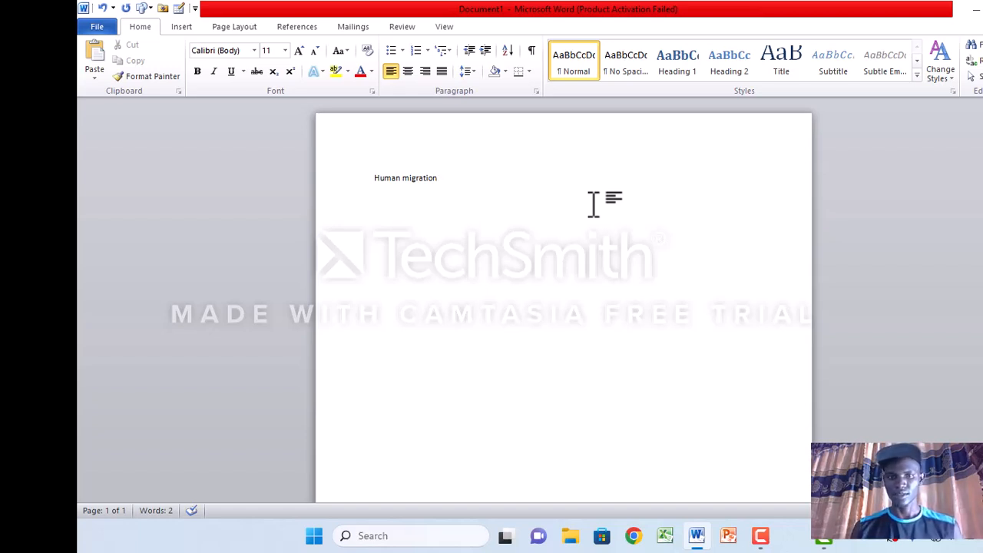
Add a second line reading "Definition of human migration" below the title.
key(Return)
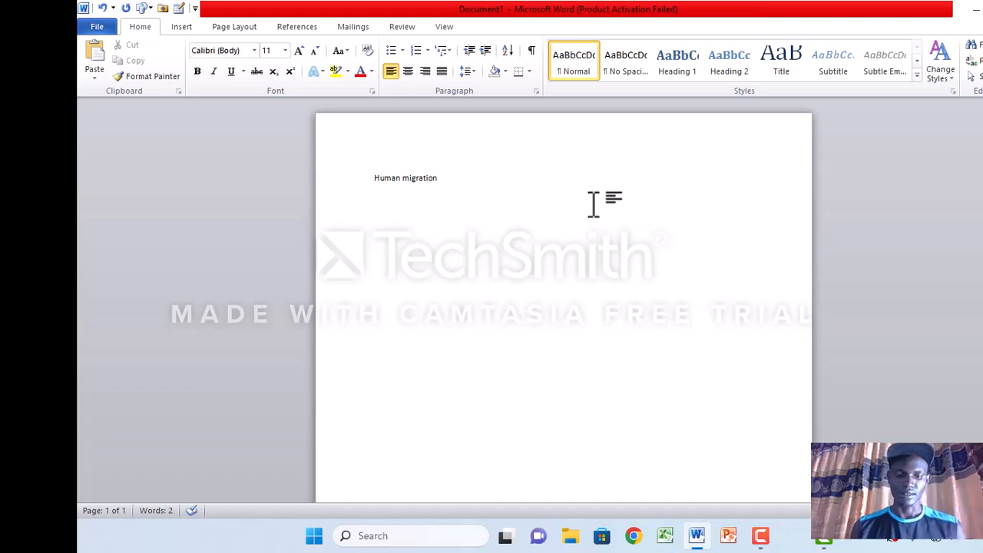
text(definito)
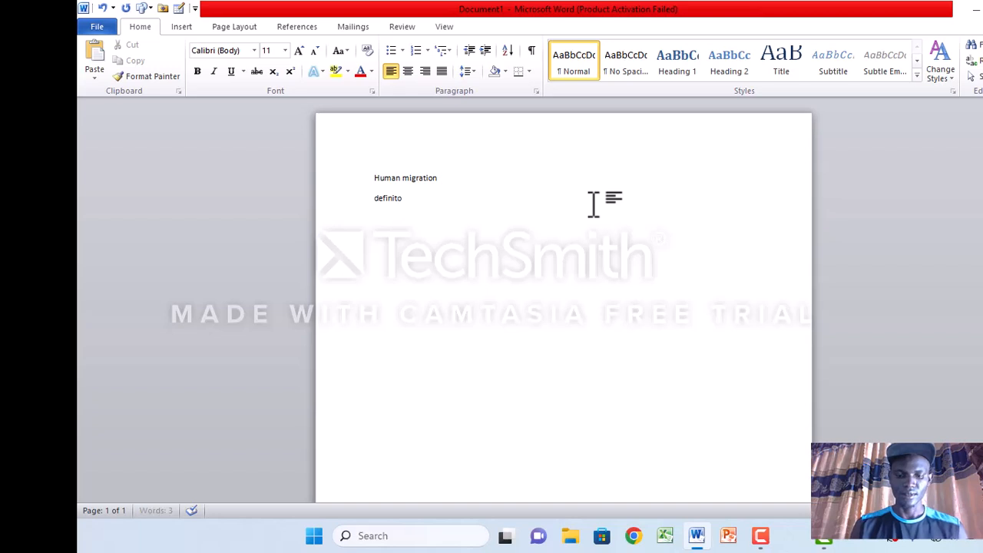
text(n)
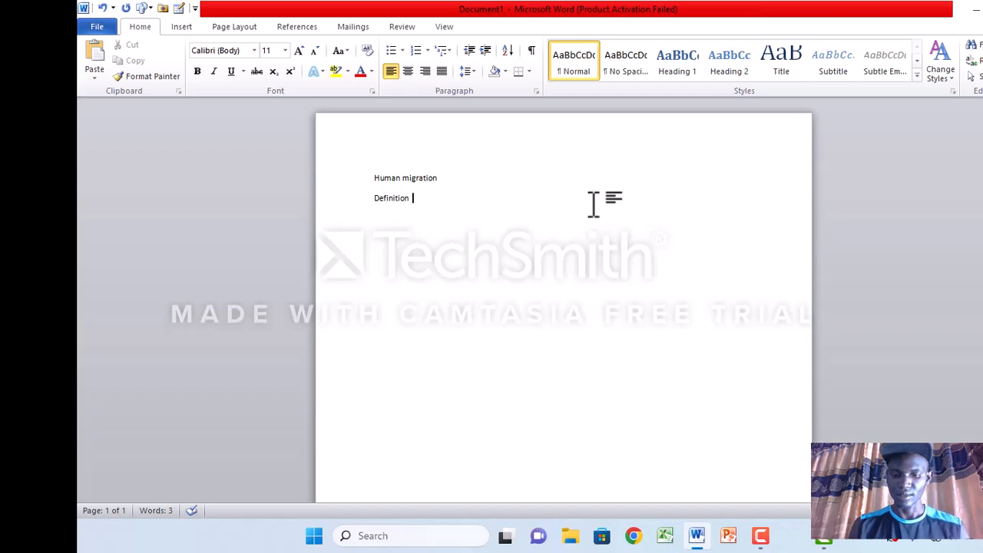
text(of)
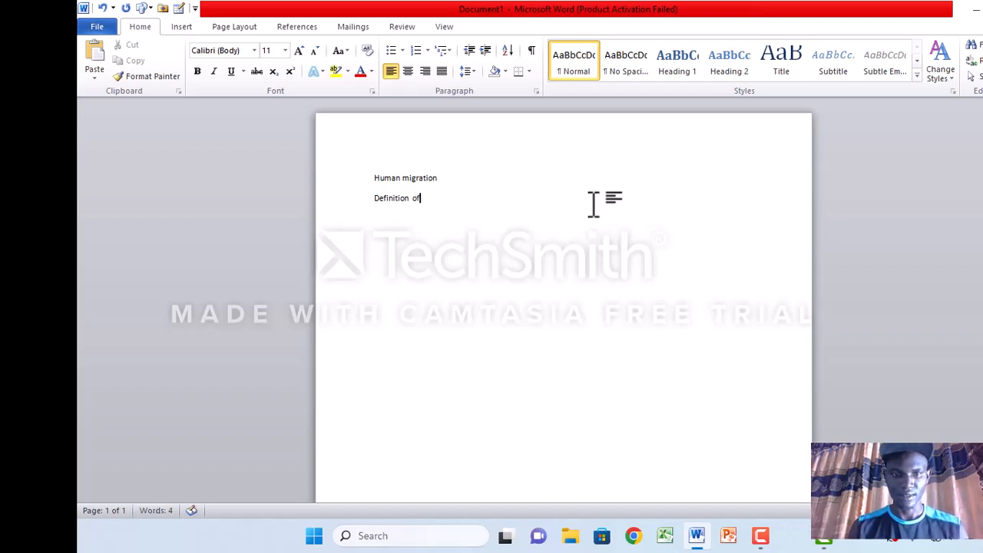
text( hu)
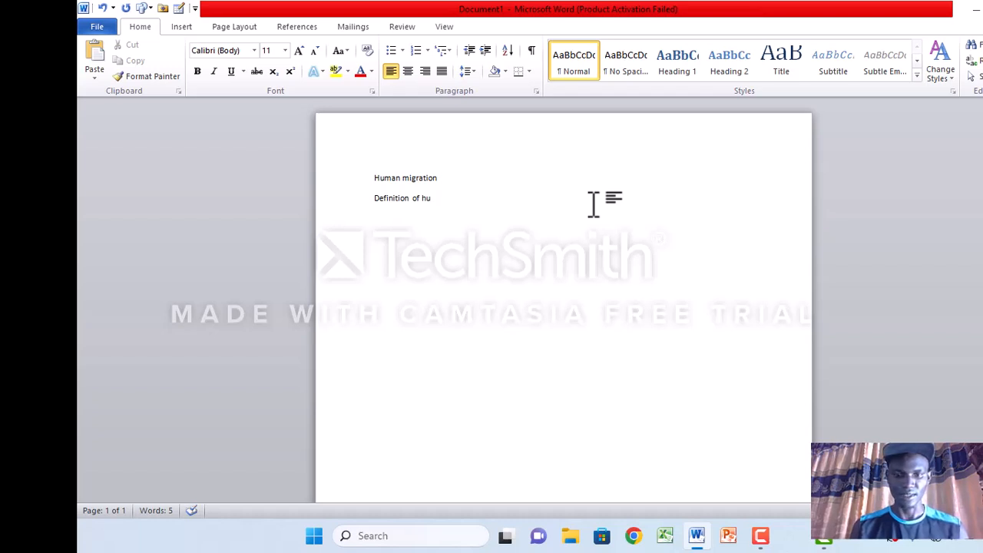
text(m)
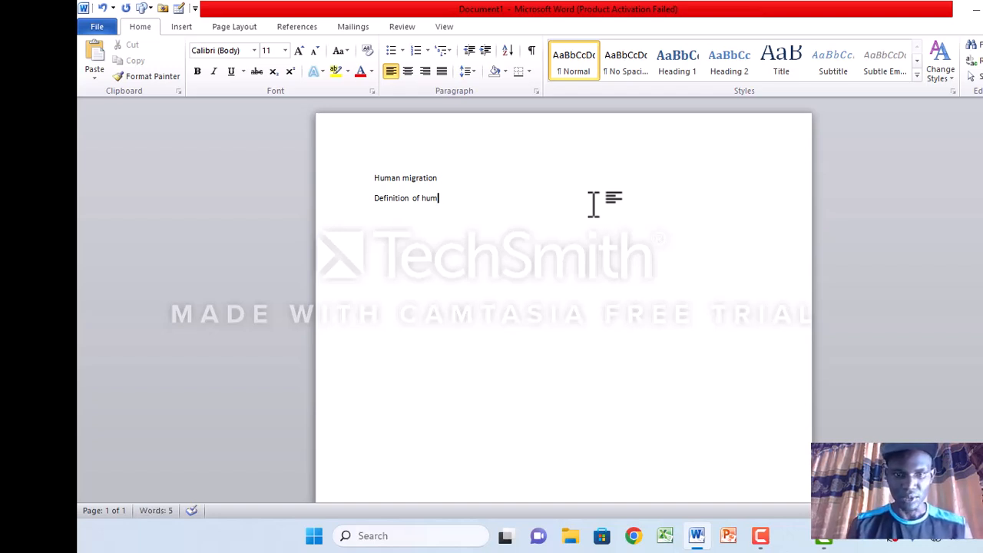
text(n)
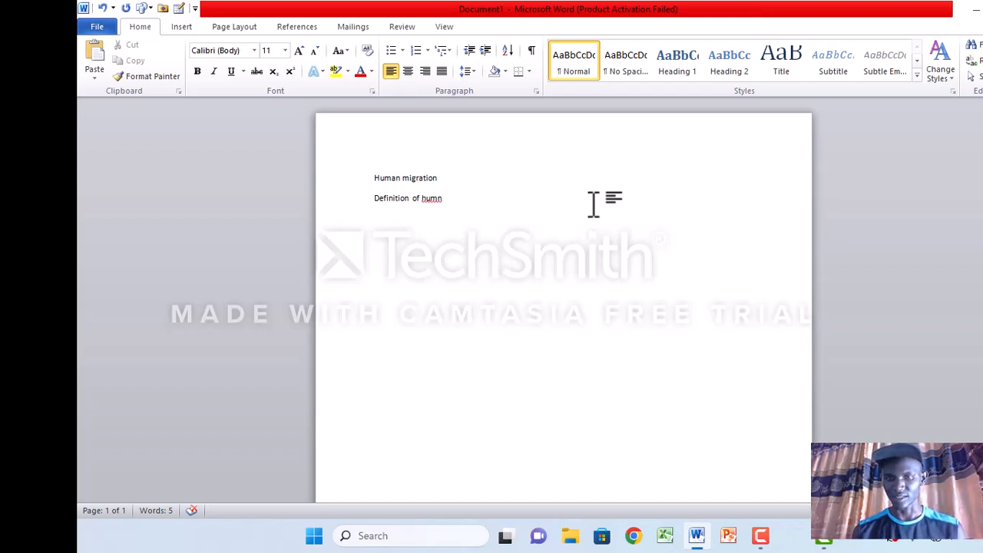
click(436, 198)
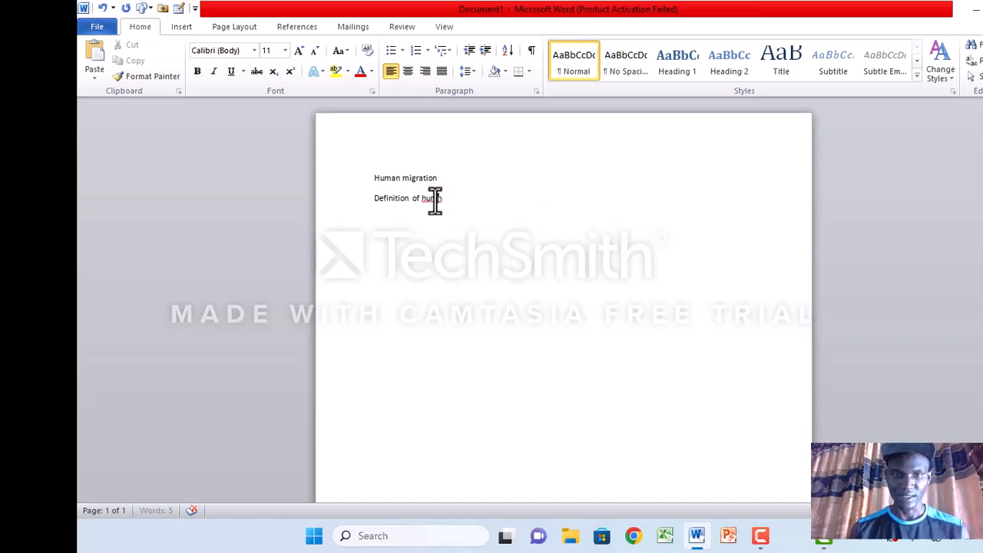
text(an)
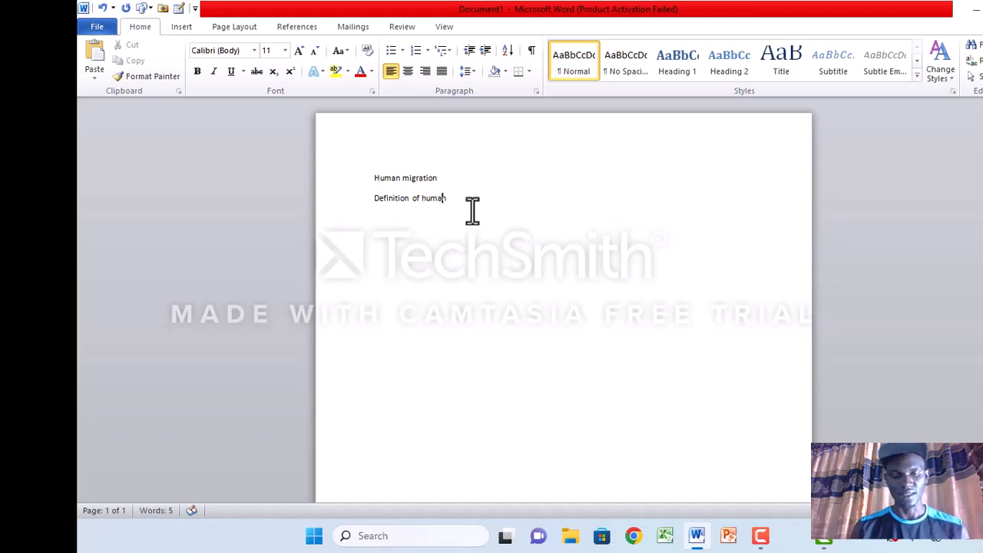
click(450, 198)
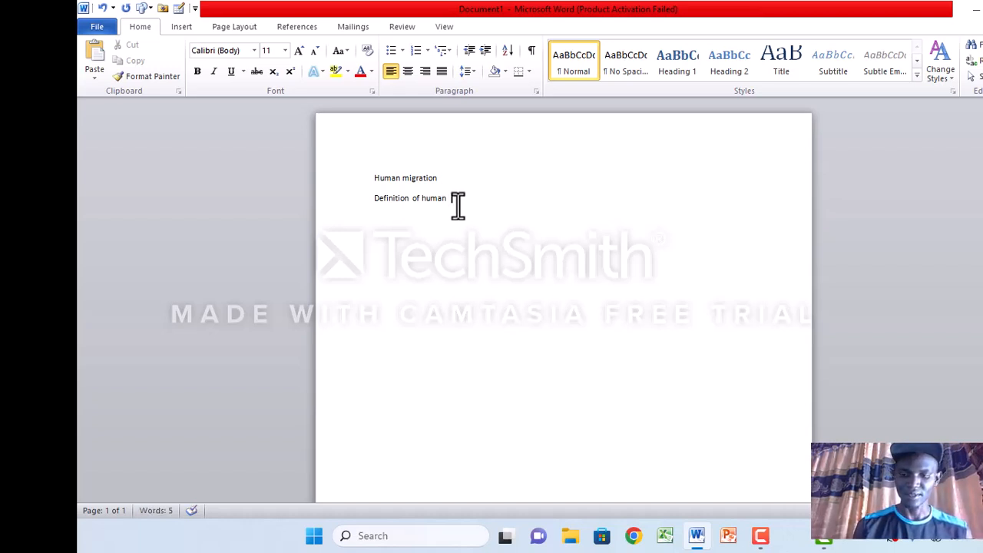
text(m)
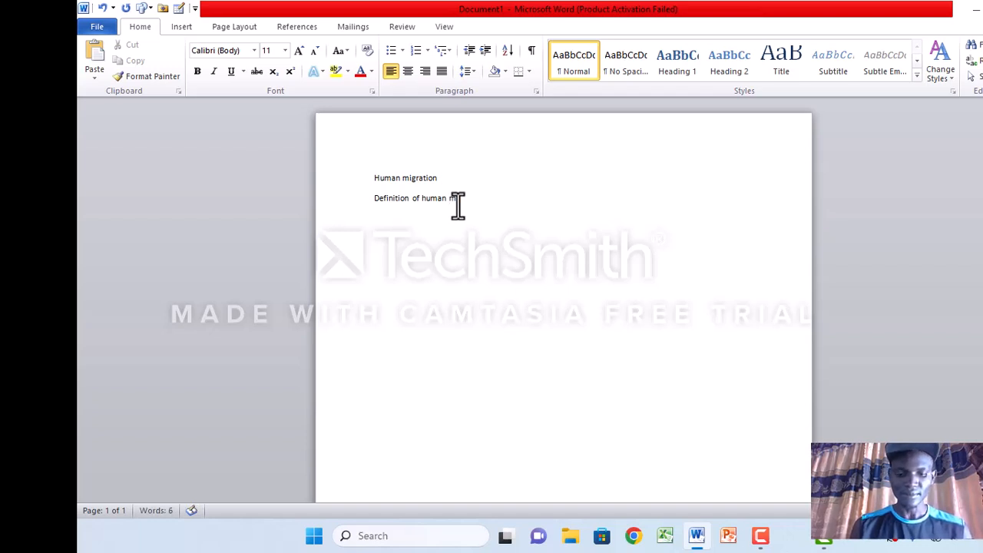
text(igrat)
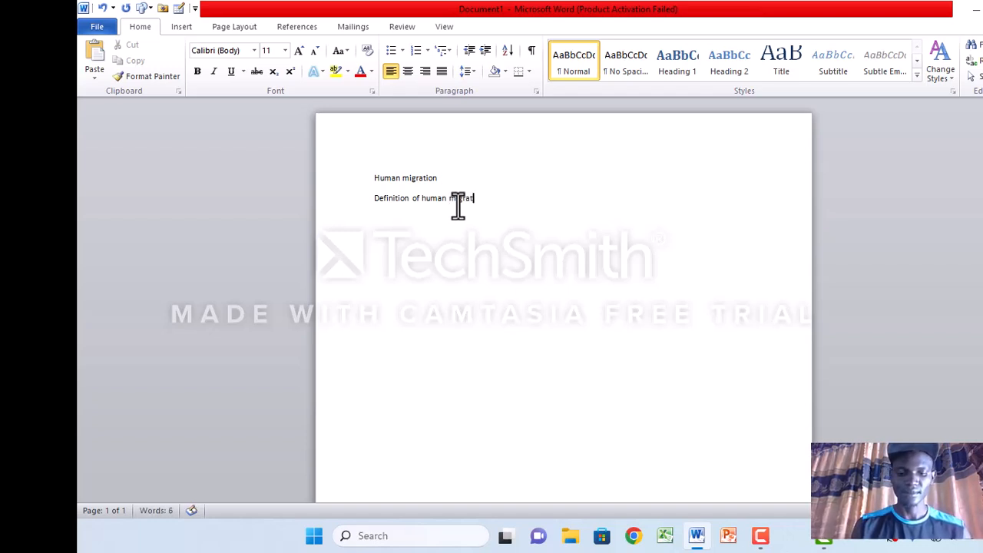
text(ion)
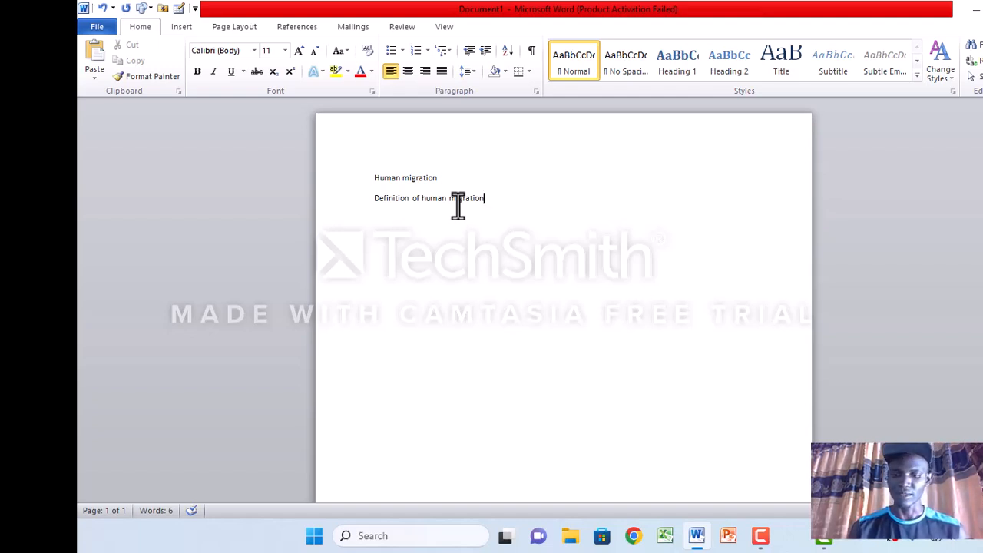
Begin the definition on a new line with "Human migration is the moment of people".
key(Return)
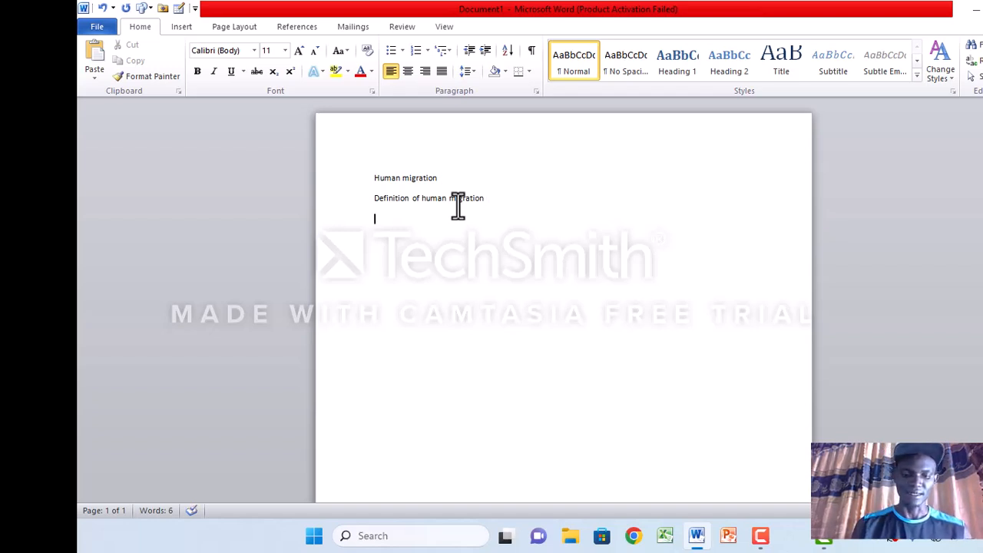
text(hu)
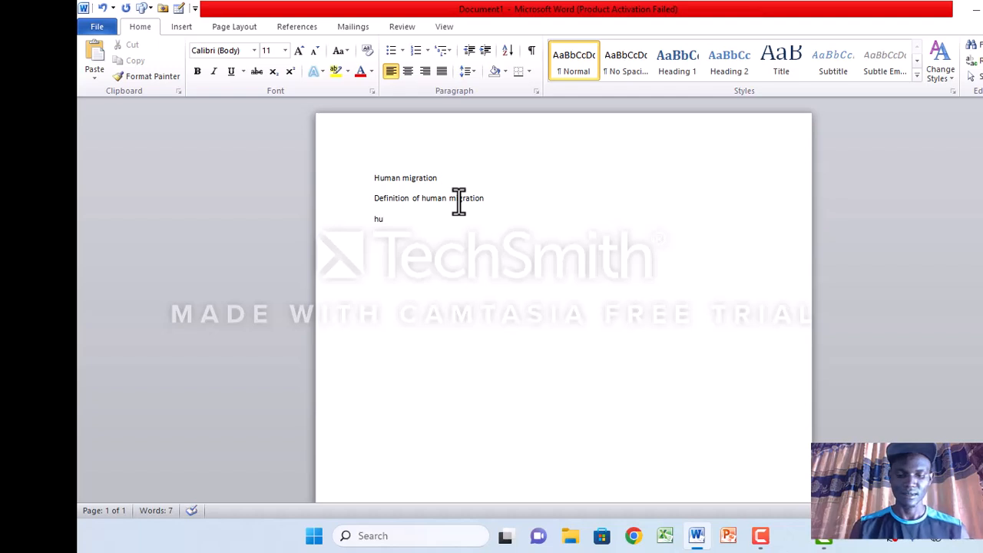
text(man )
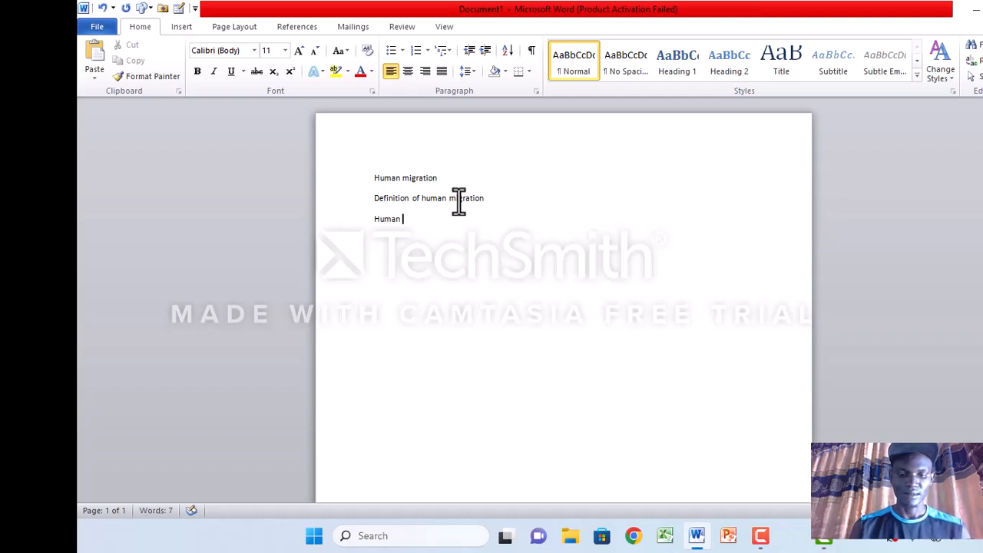
text(migr)
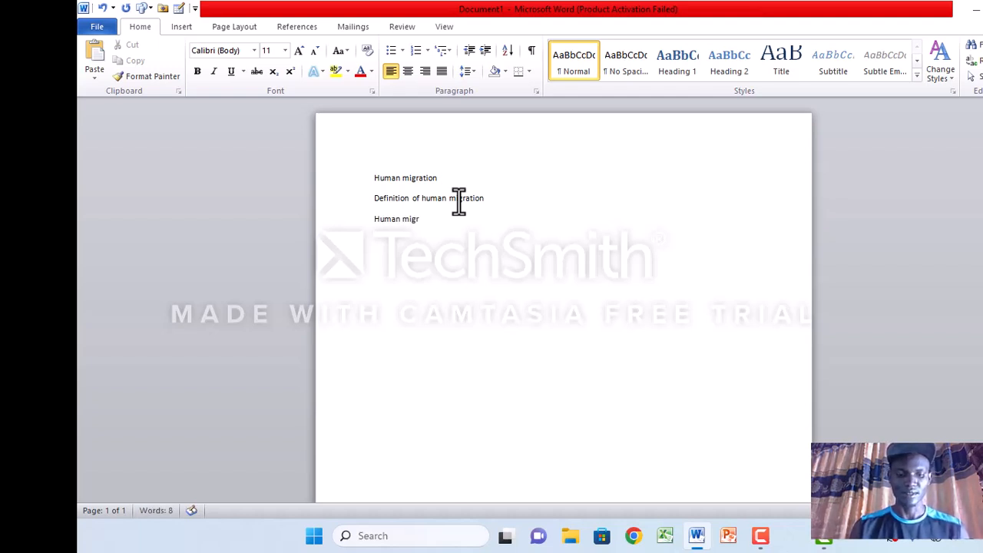
text(ation )
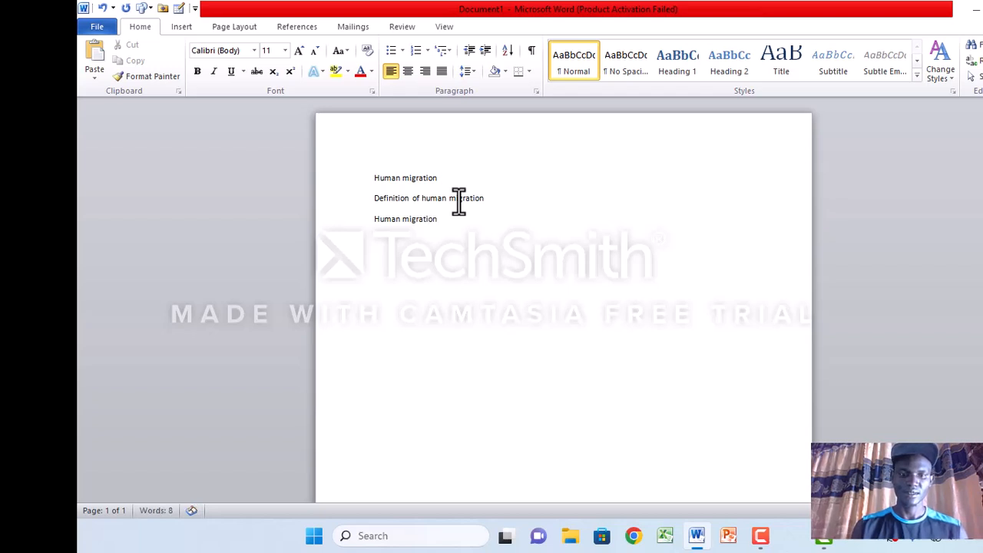
text(is )
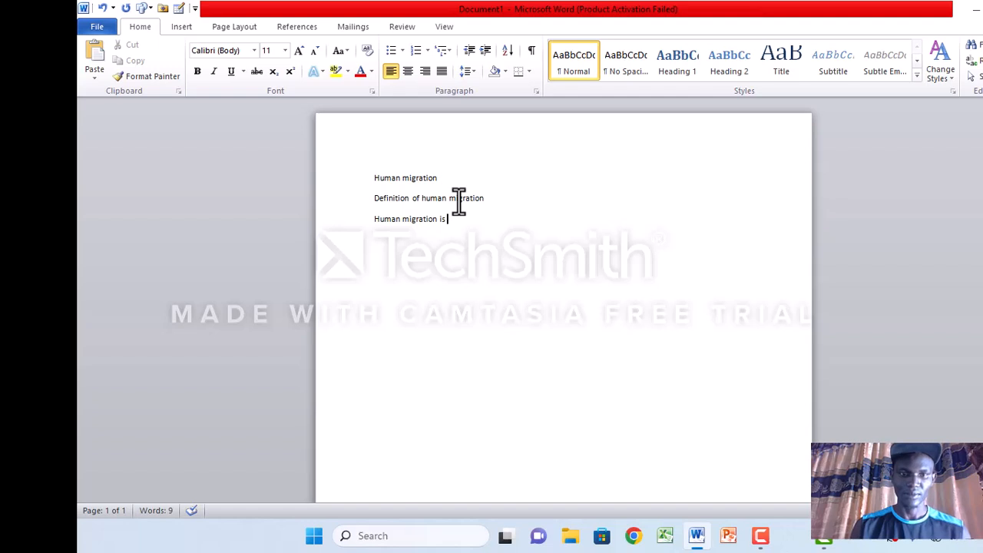
text(th)
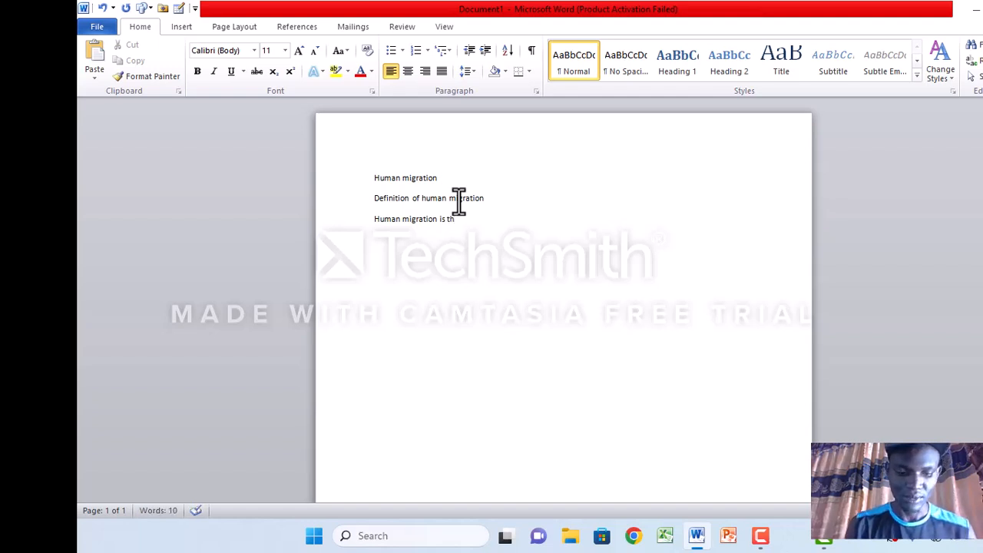
text(e mo)
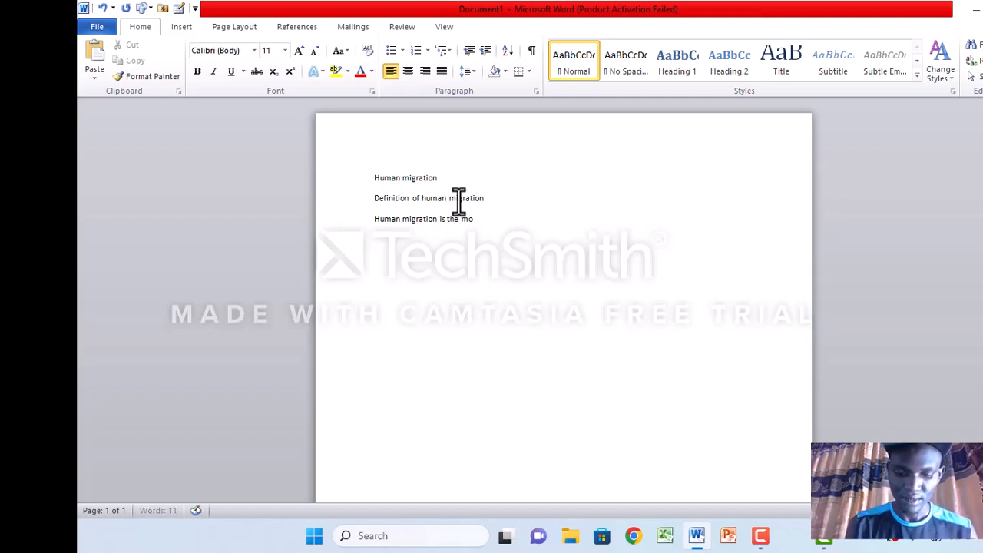
text(ment)
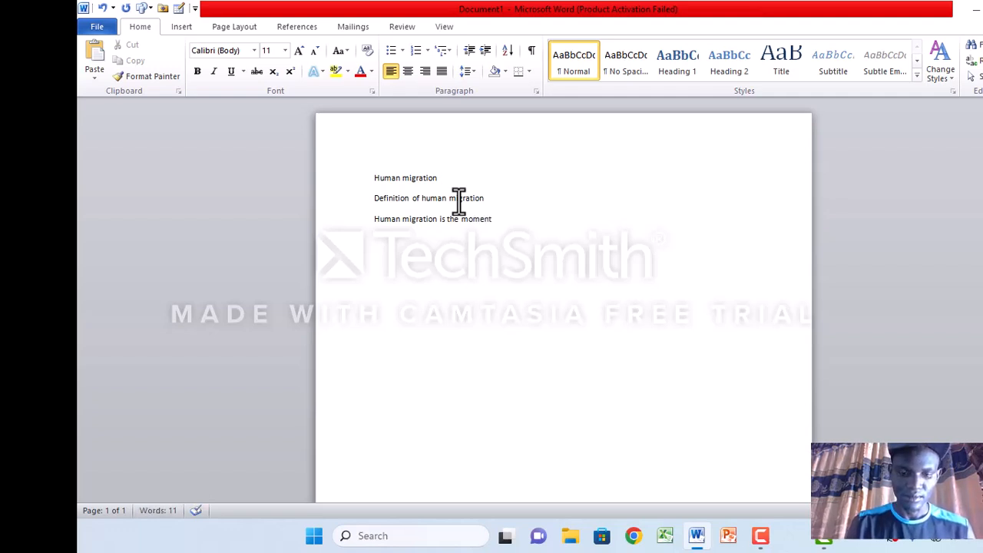
text( of)
text(peo)
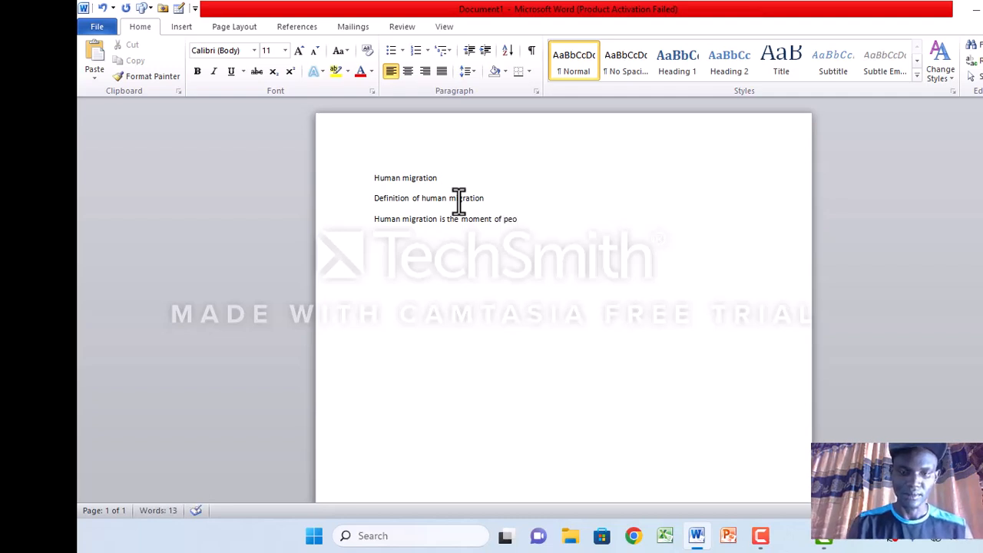
text(ple)
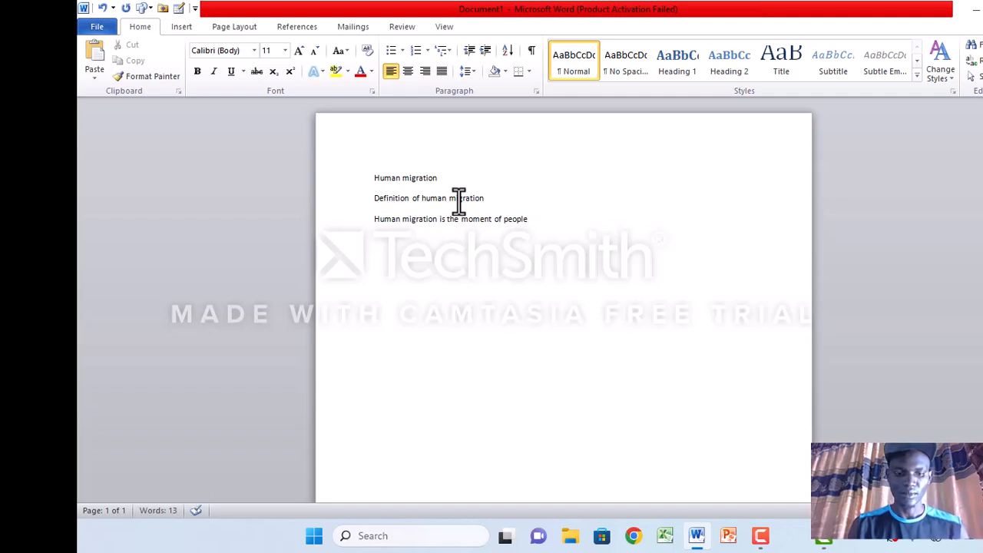
Complete the definition sentence by adding "with their goods from one place to another" after "people".
text( wi)
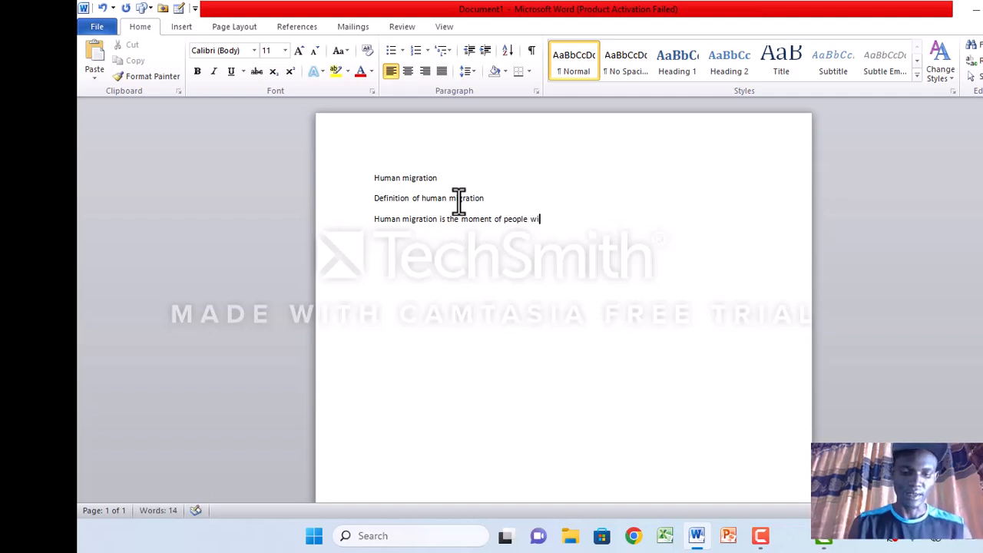
text(th th)
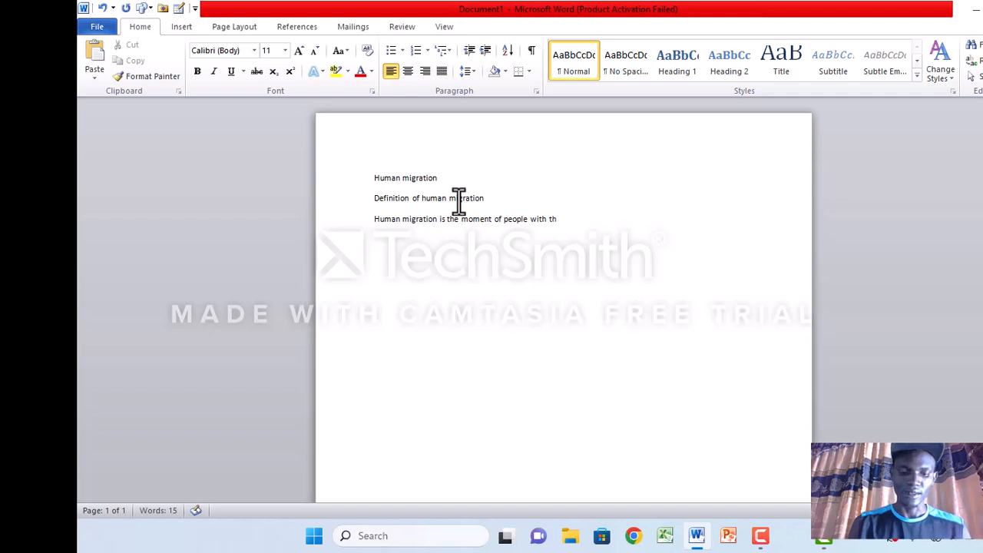
text(eir)
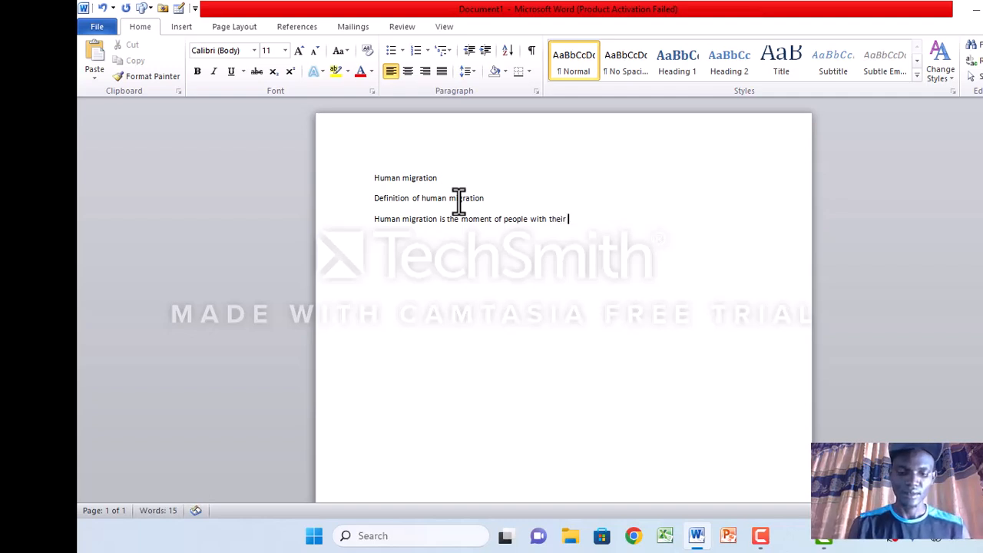
text( goods )
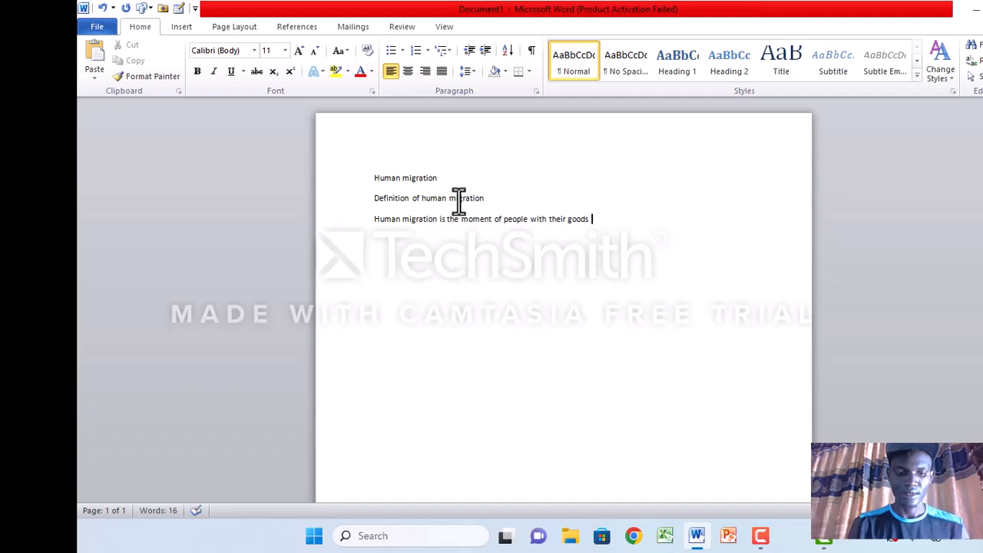
text(fro)
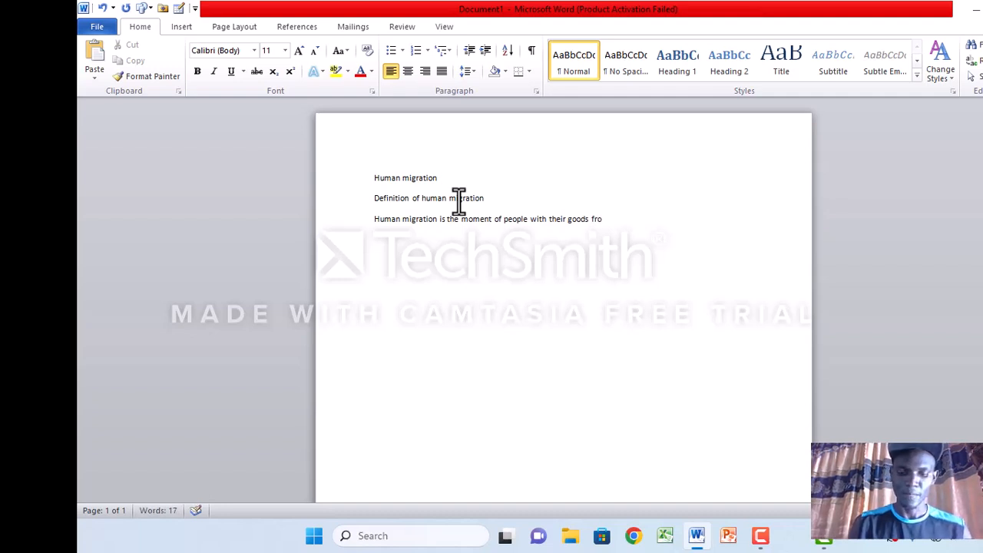
text(m on)
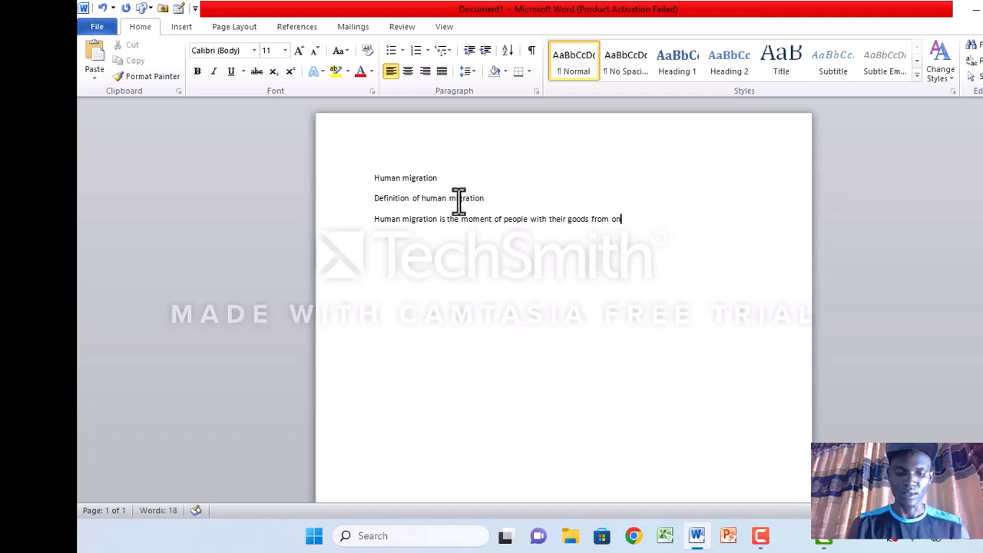
text(e place)
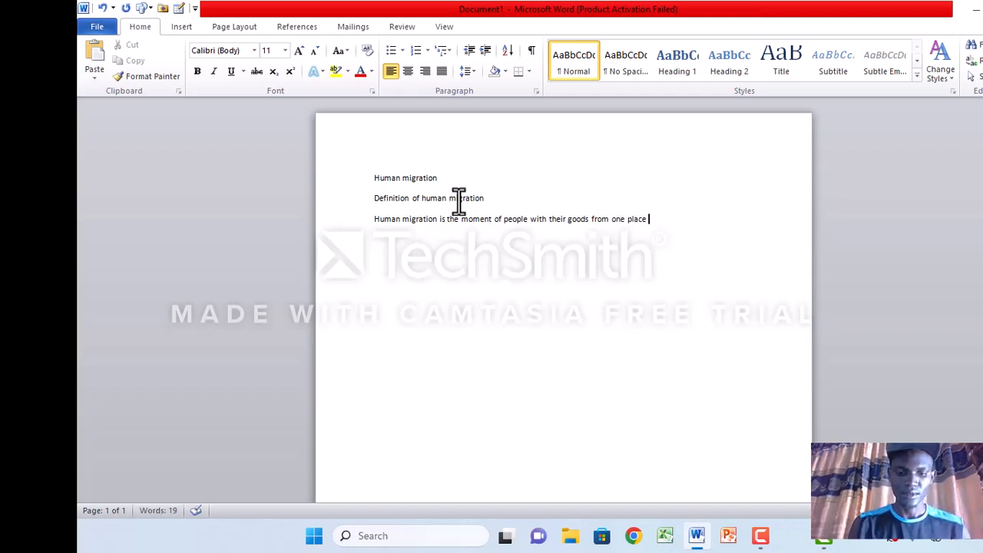
text( to a)
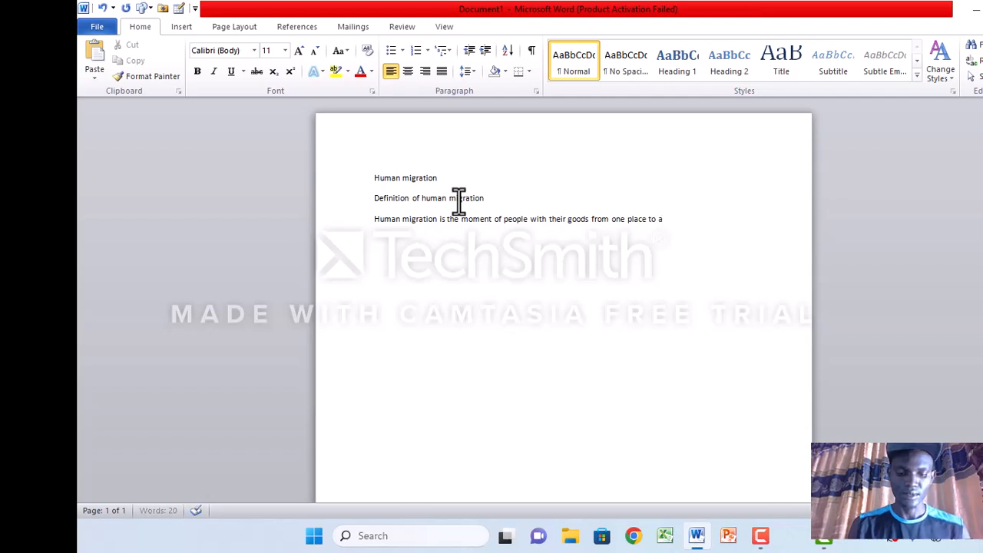
text(no)
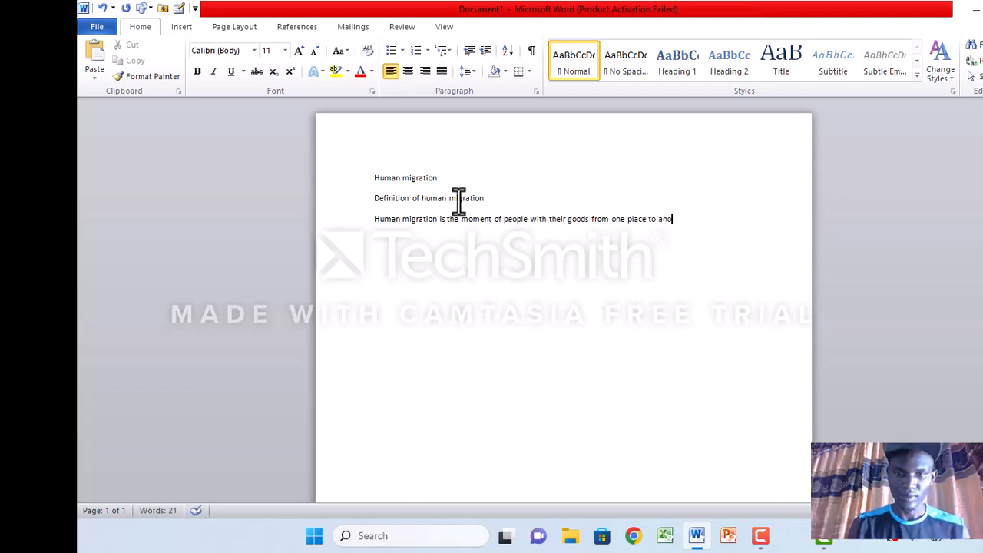
text(the)
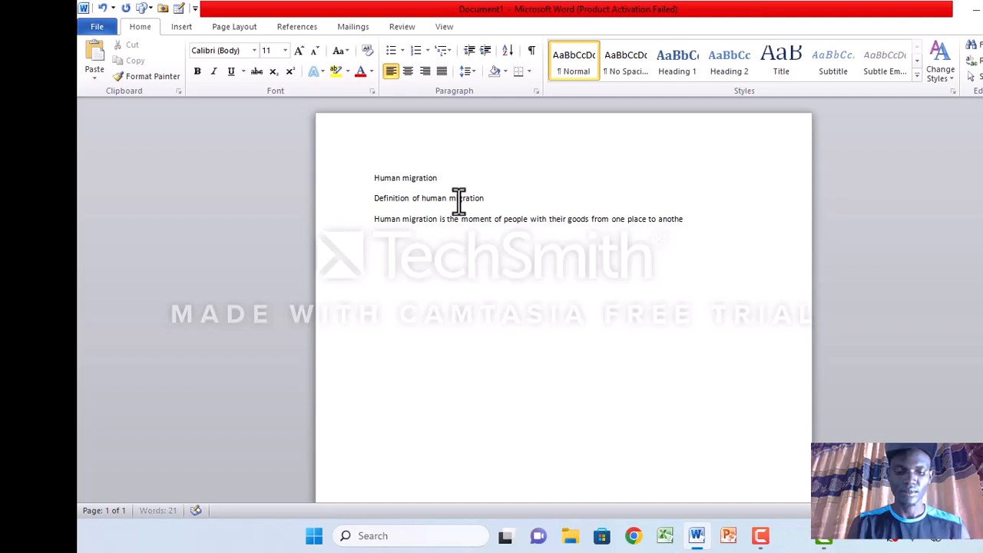
text(r)
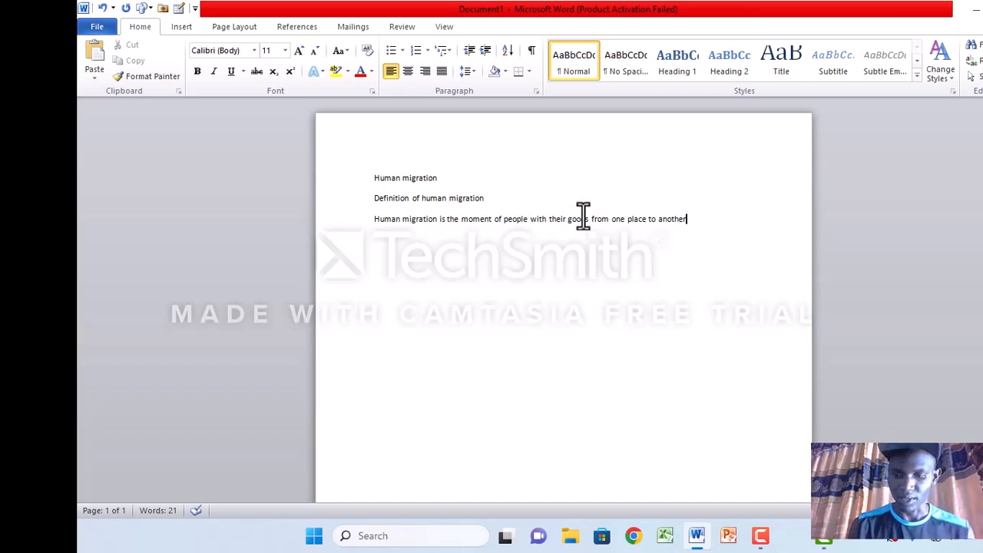
Add the heading line "Types of human migration" below the definition sentence.
key(Return)
text(types of human m)
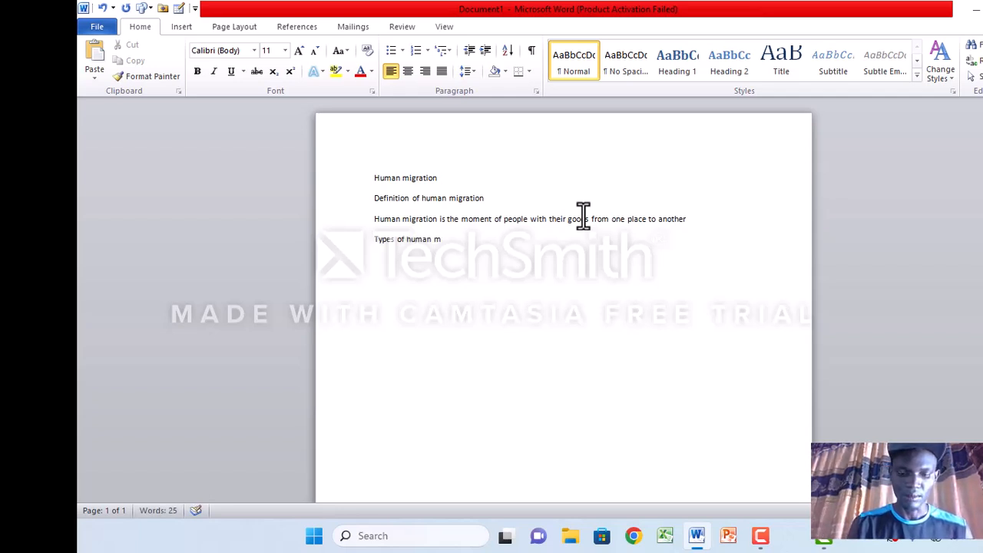
text(igrat)
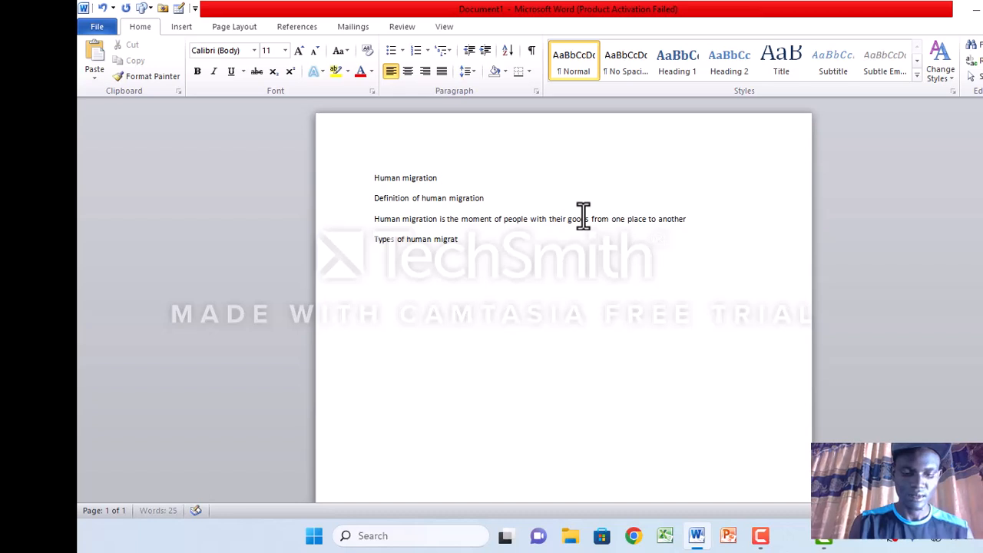
text(ion)
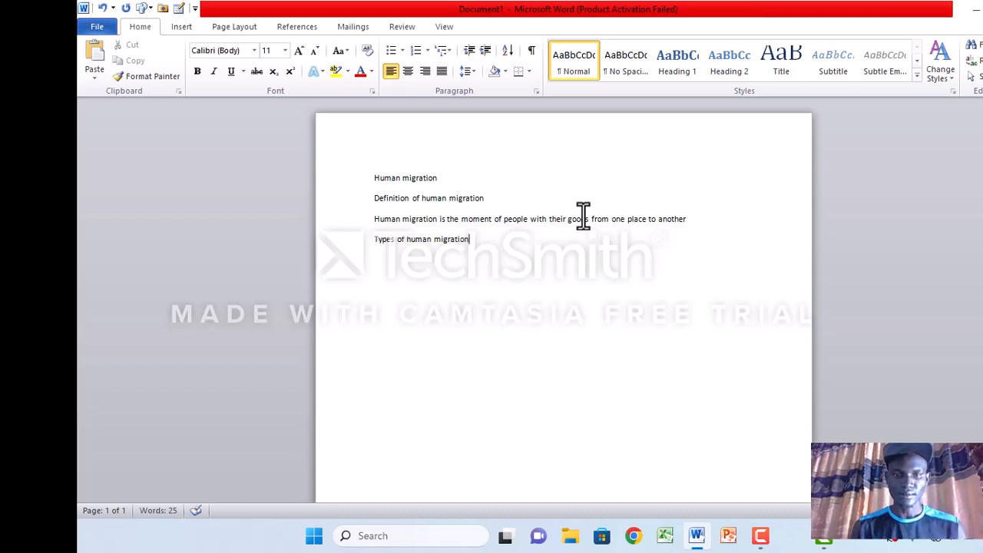
List "Internal migration" and "International migration" on separate lines below the types heading.
key(Return)
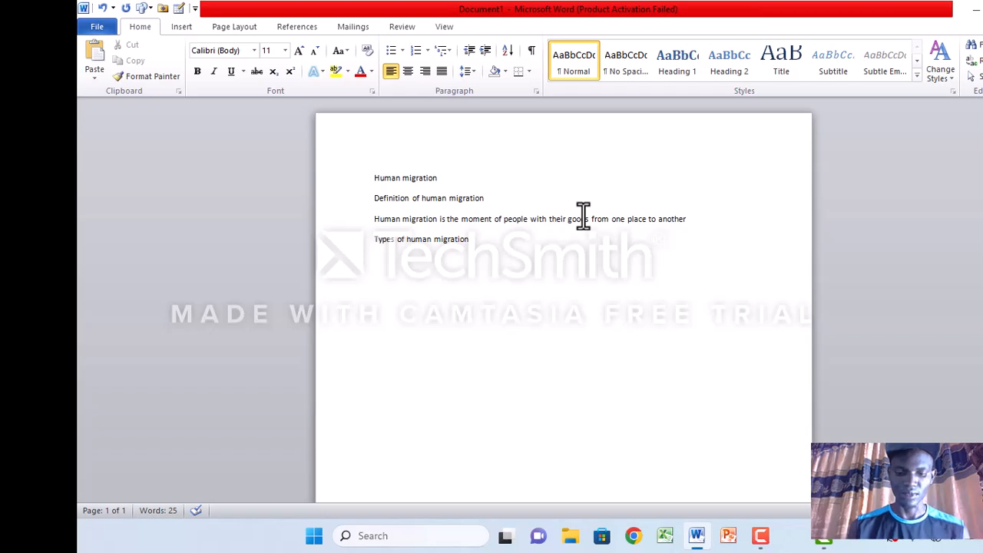
text(in)
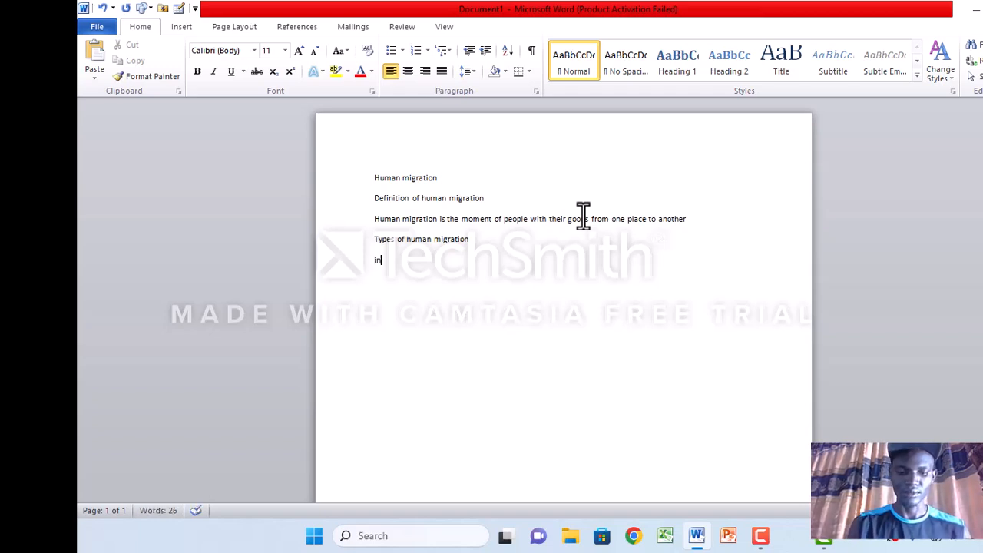
text(ternal)
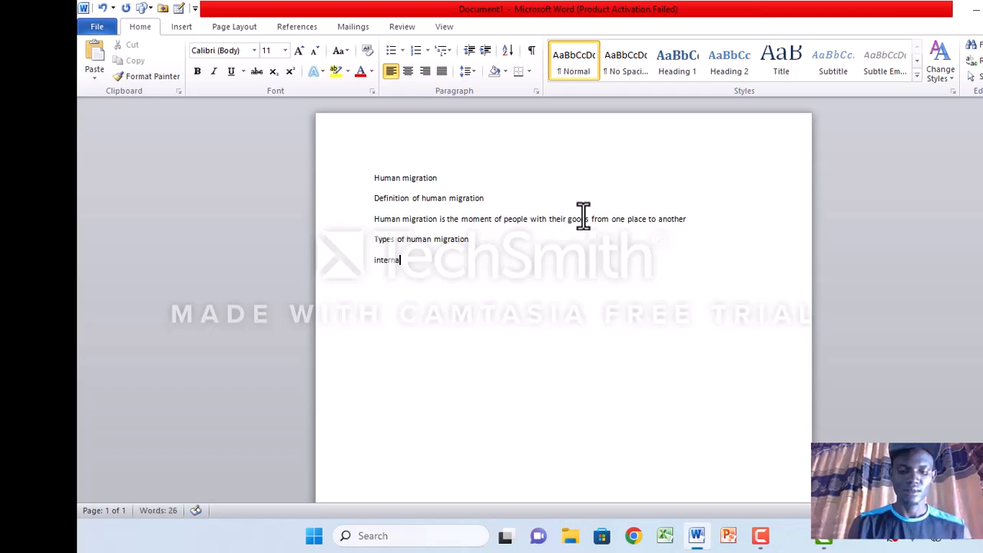
text( migr)
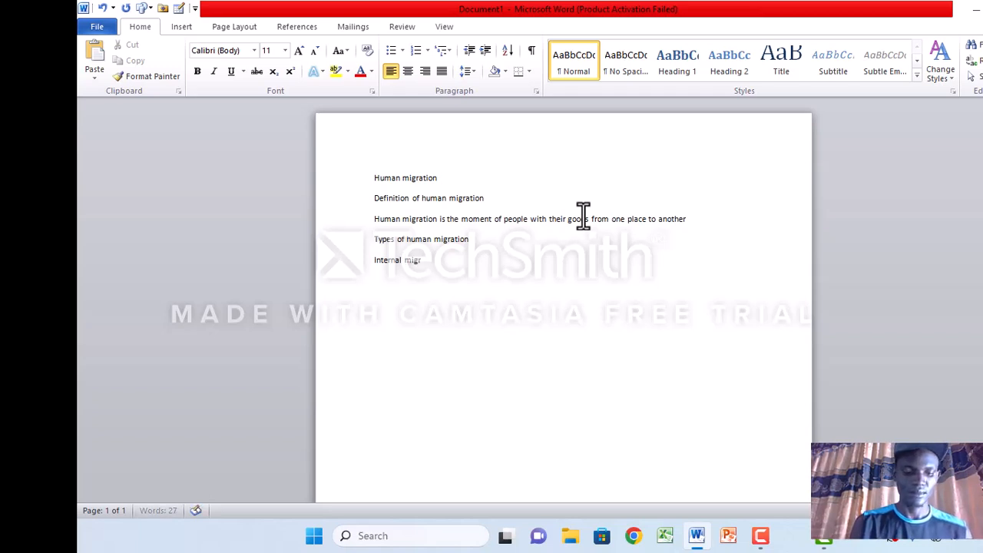
text(ation)
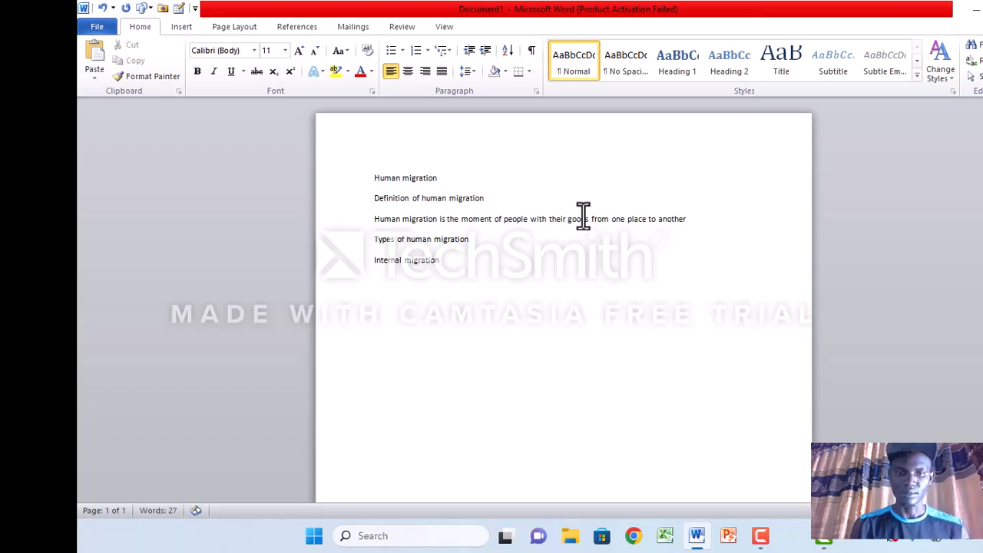
key(Return)
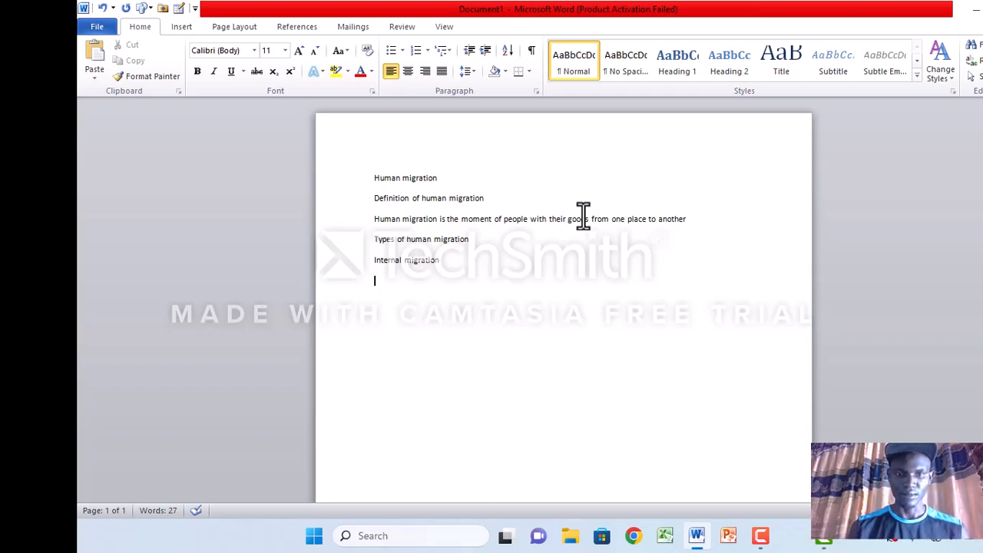
text(internatio)
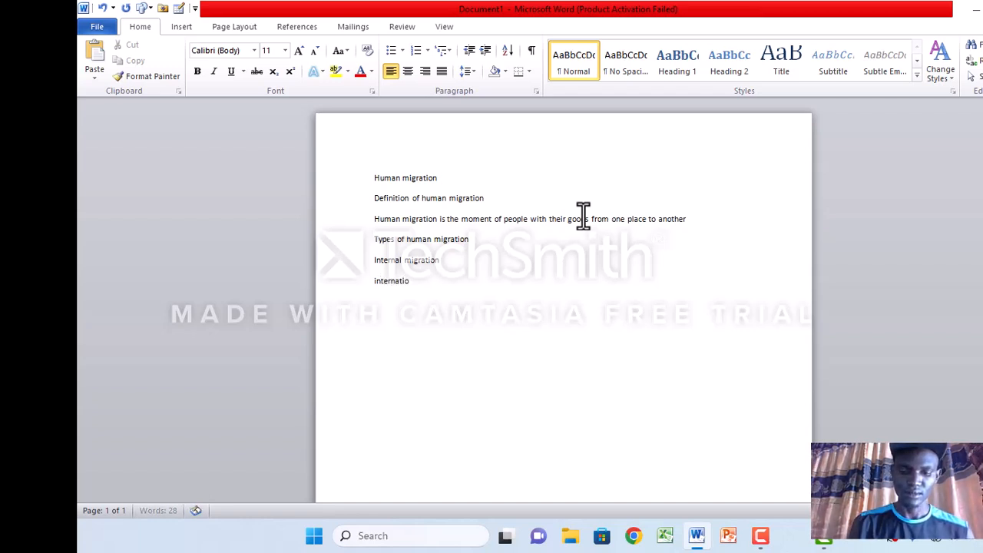
text(nal migration)
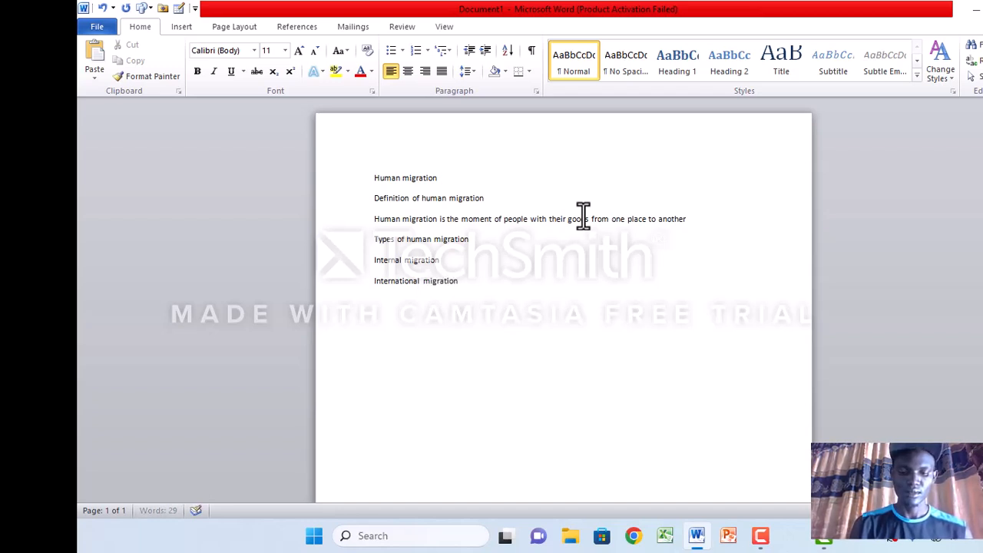
Add "Forced migration" on a new line as the third type of migration.
key(Return)
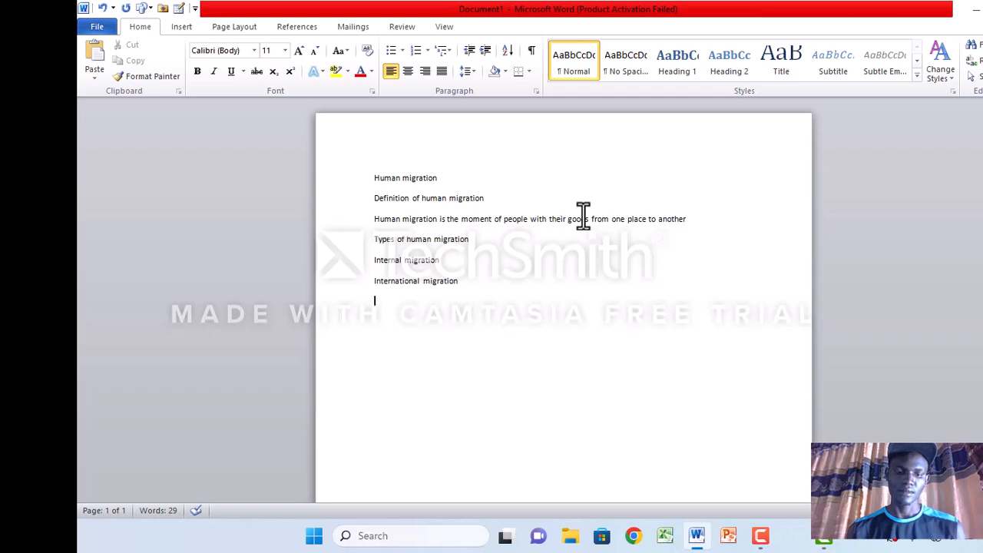
text(for)
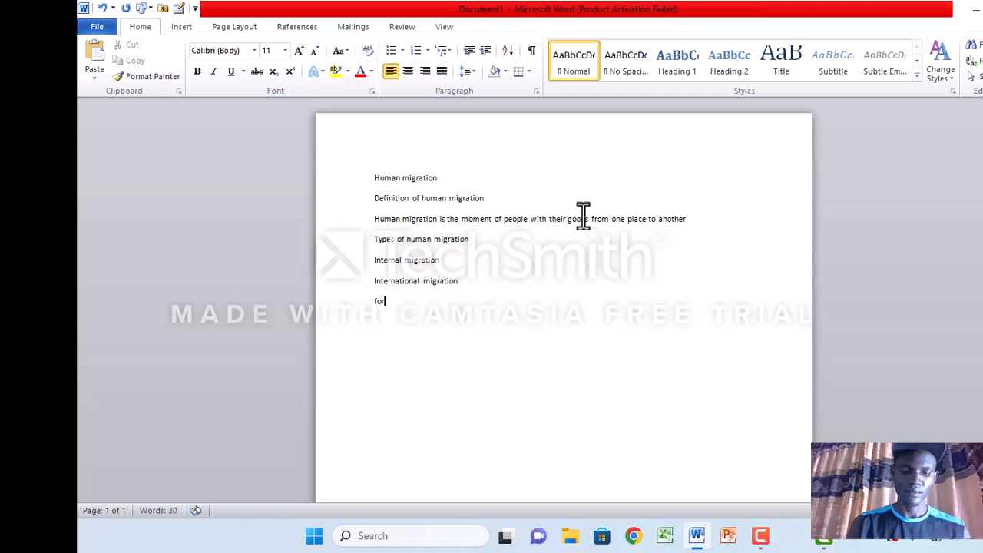
text(ced )
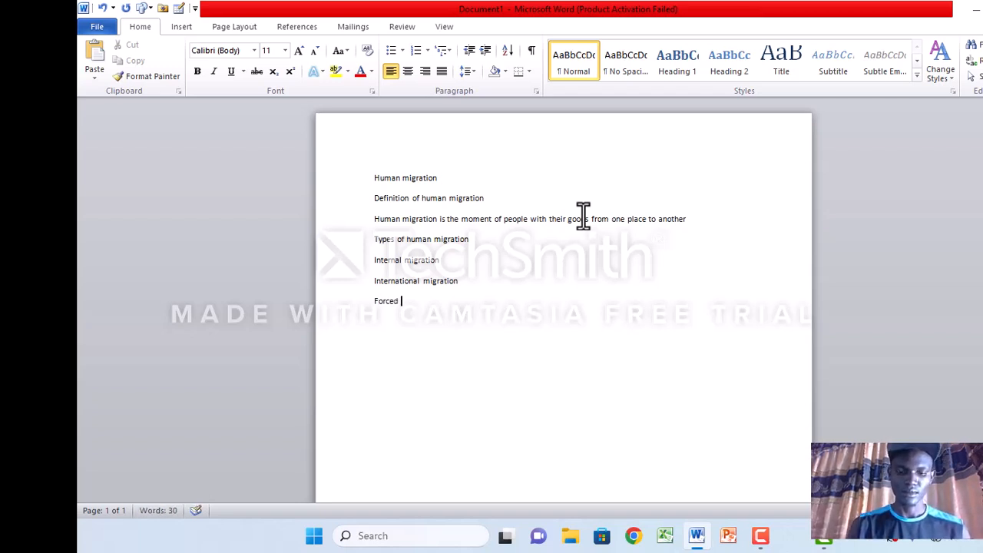
text(migr)
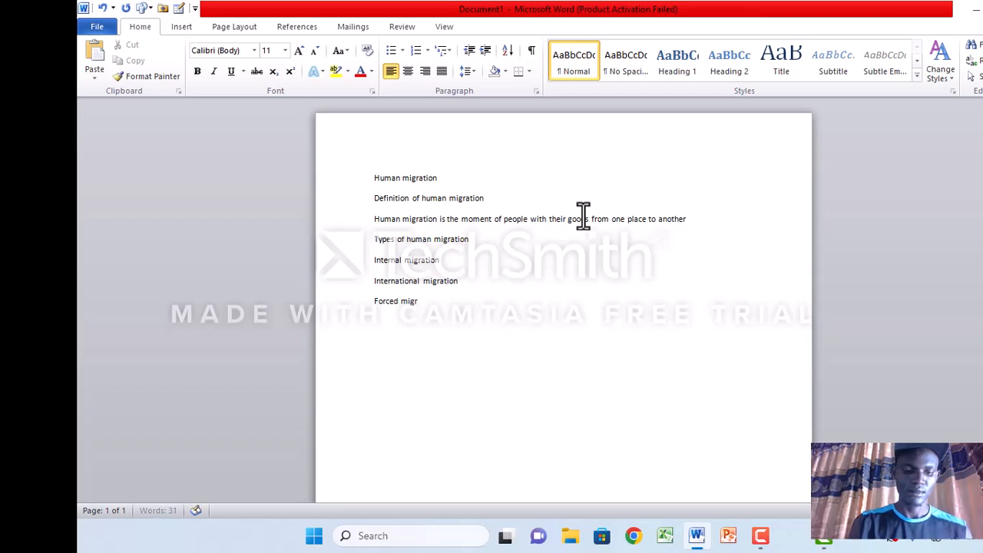
text(ation)
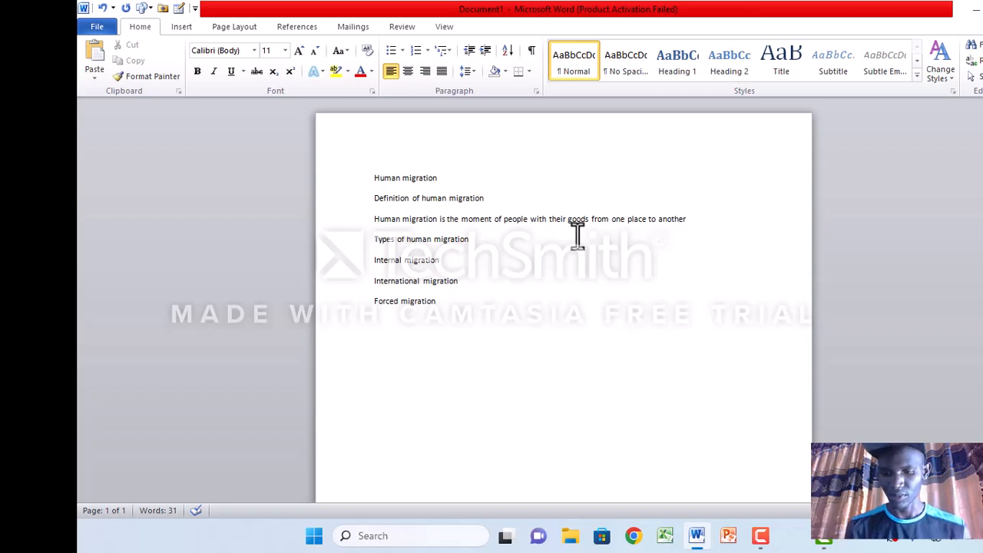
Add the heading line "Reasons why people migrate" below the list of migration types.
text(reason)
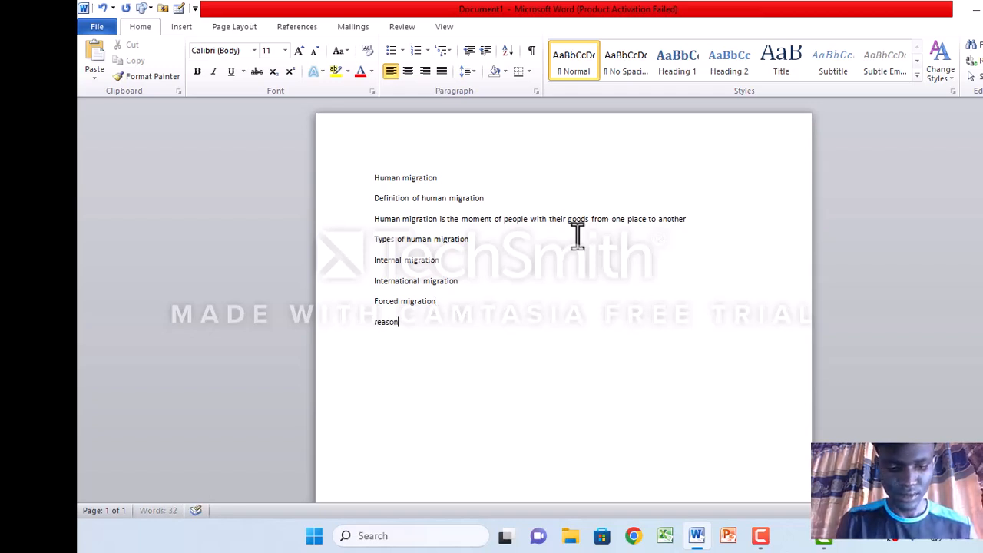
text(s why )
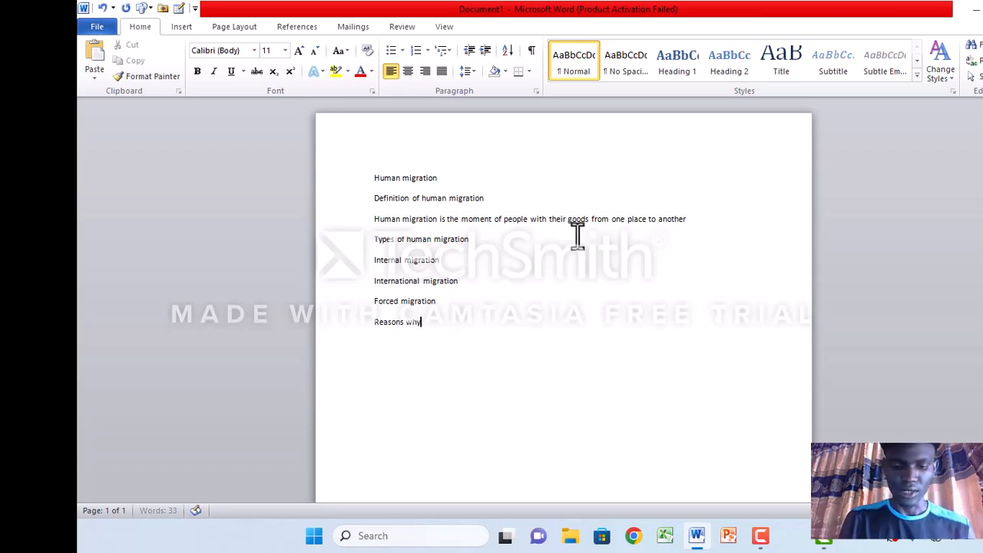
text(p)
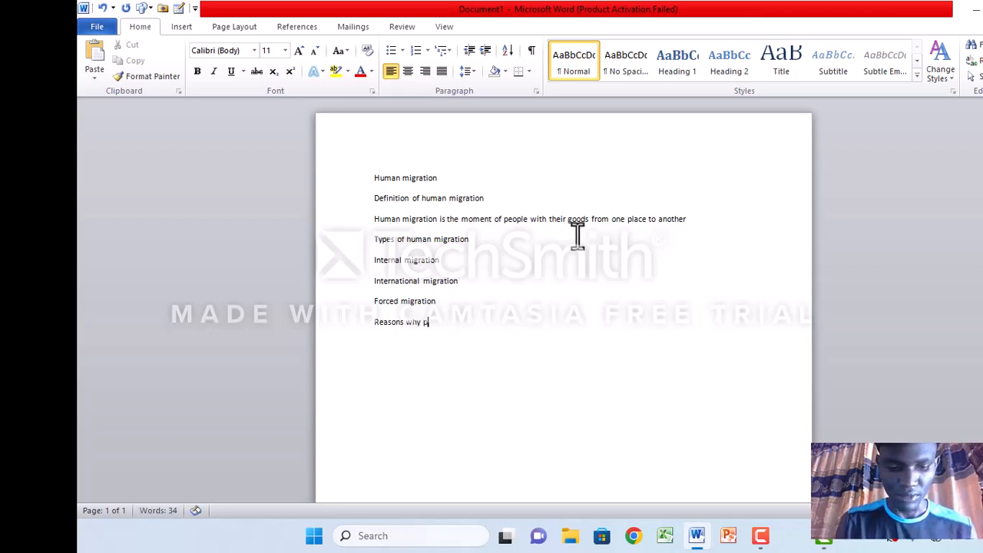
text(eople)
text( mi)
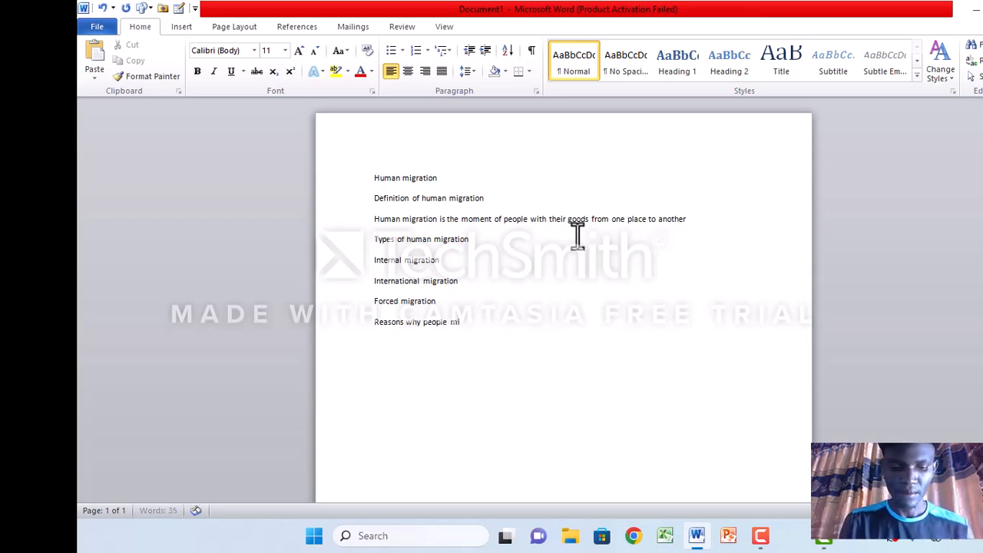
text(grate)
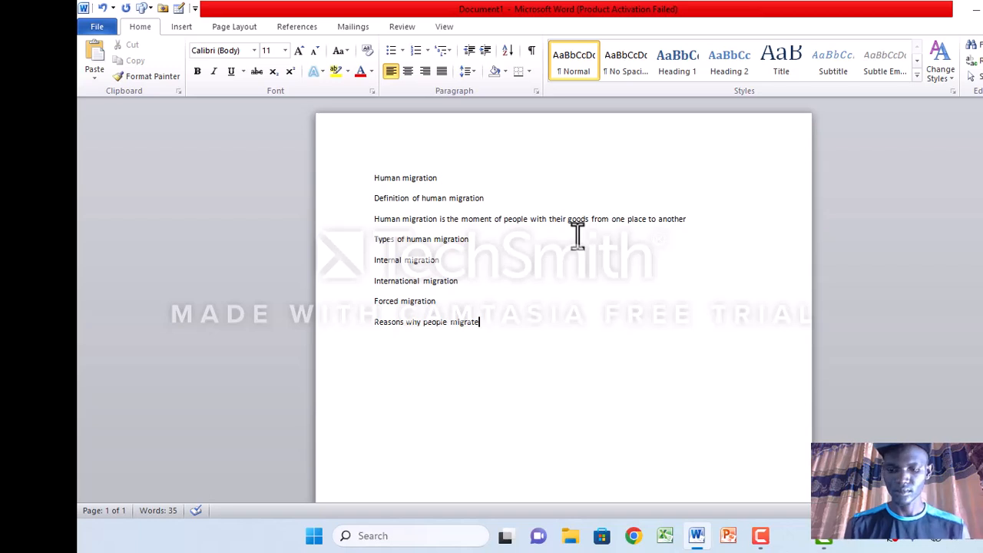
Add "Environmental factors" on a new line below the "Reasons why people migrate" heading.
key(Return)
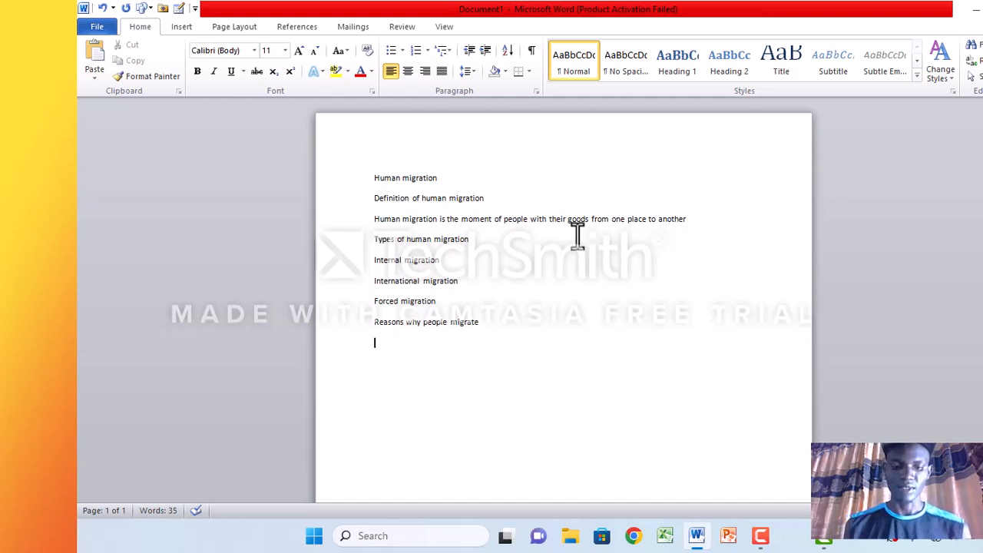
text(en)
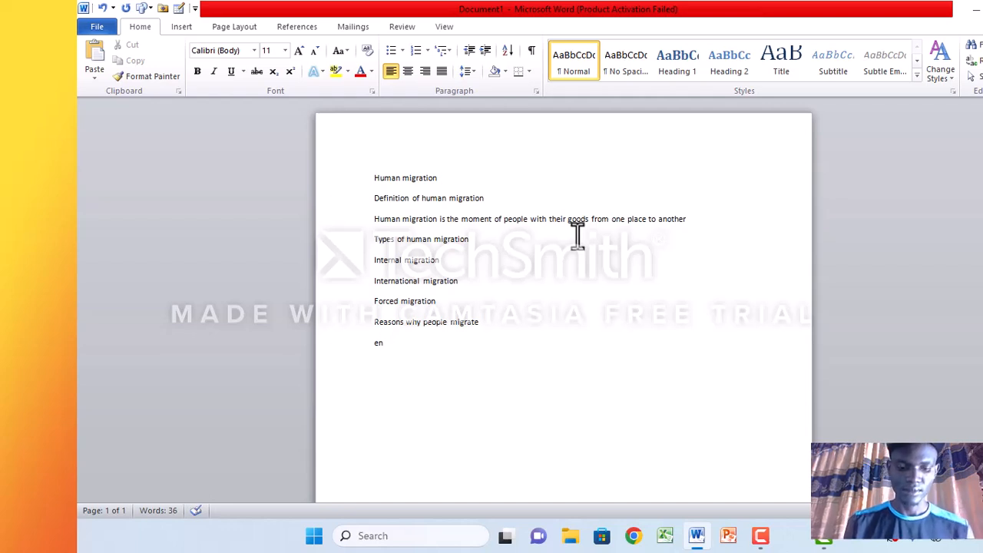
text(vir)
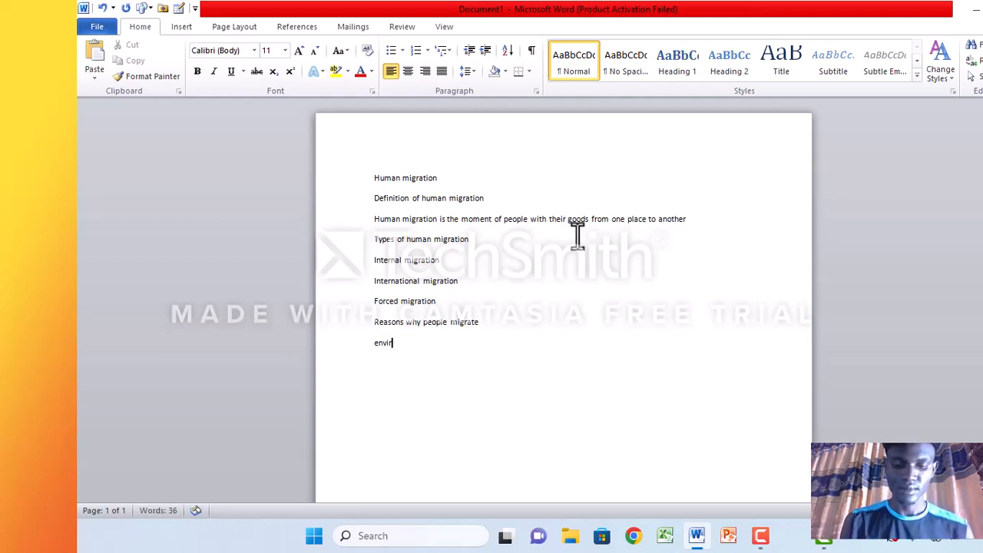
text(onme)
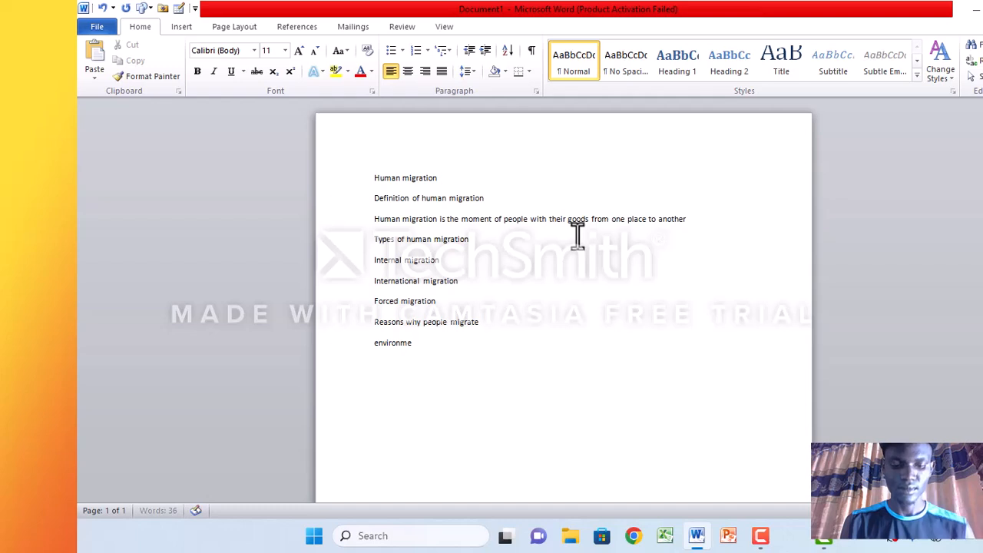
text(ntal )
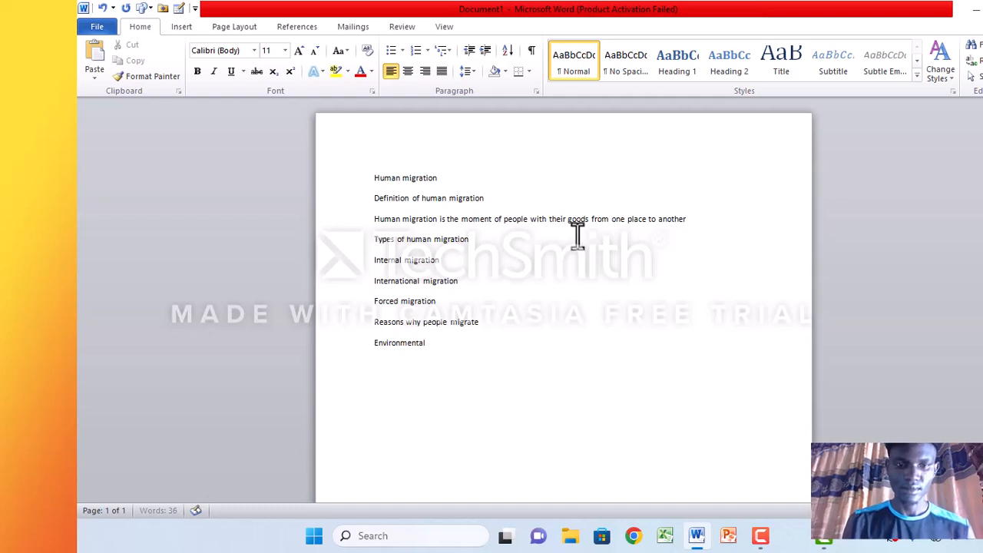
text(fac)
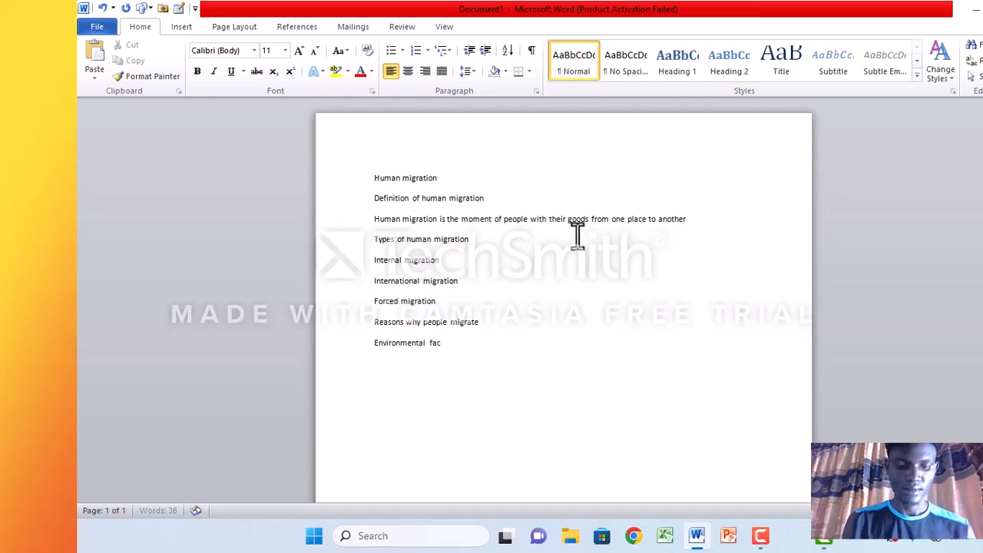
text(tors)
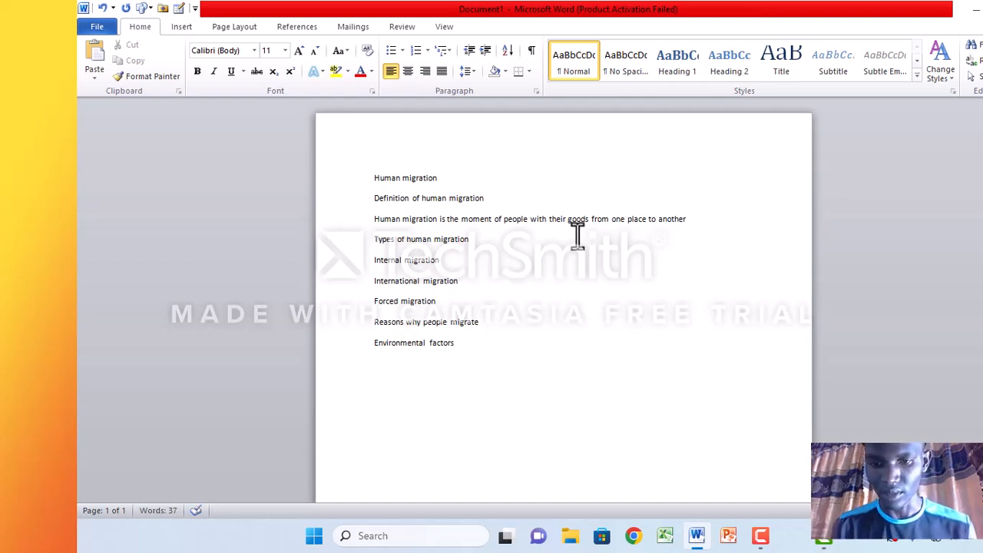
Add "Political factors" as the second reason on its own line and start a new line below it.
key(Return)
text(pol)
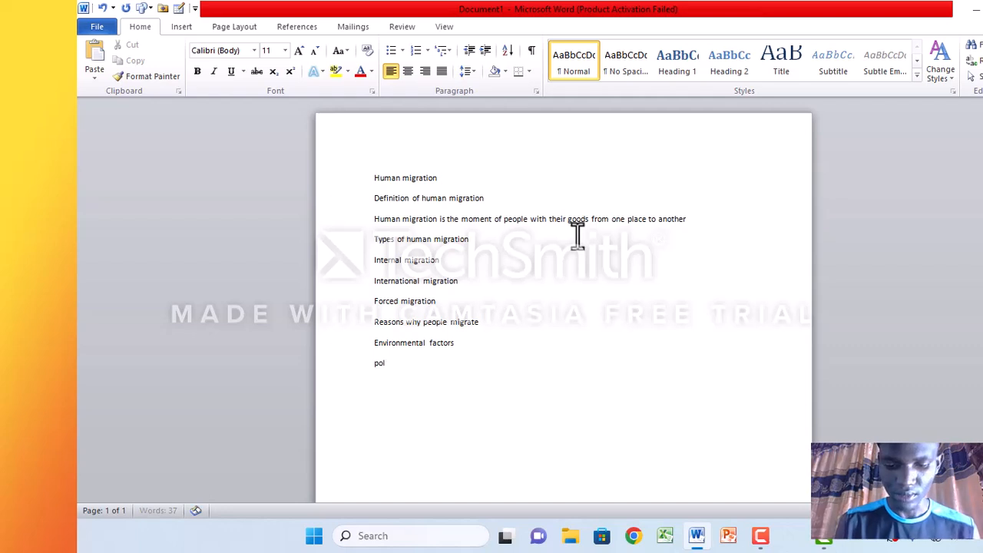
text(itical )
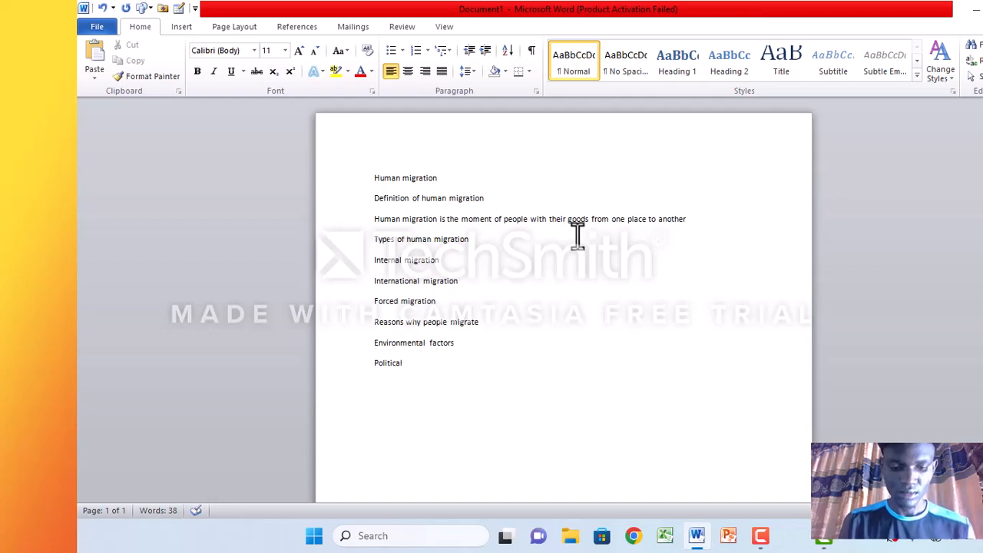
text(facto)
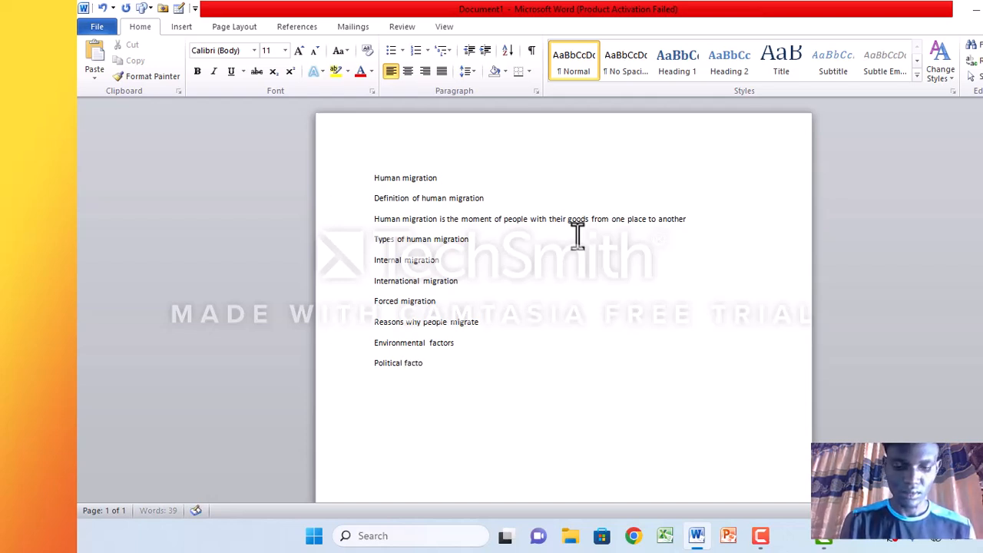
text(rs)
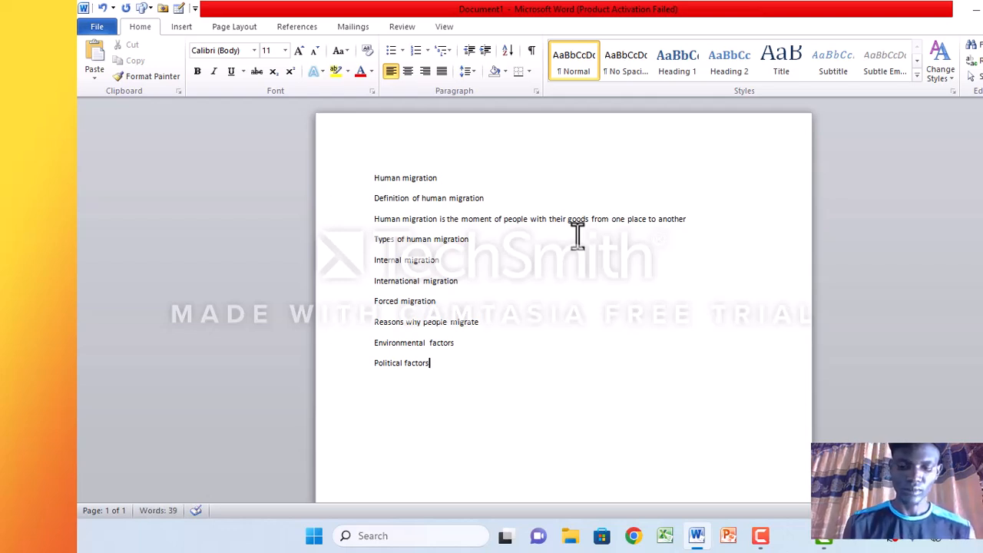
key(Return)
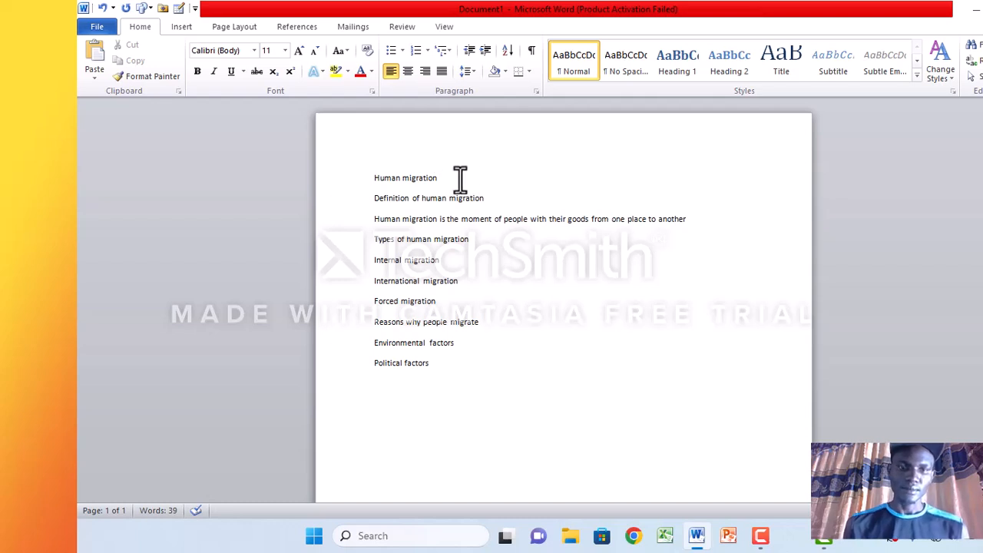
Make the "Human migration" title bold and underlined, and centre it on the page.
drag(439, 179, 372, 181)
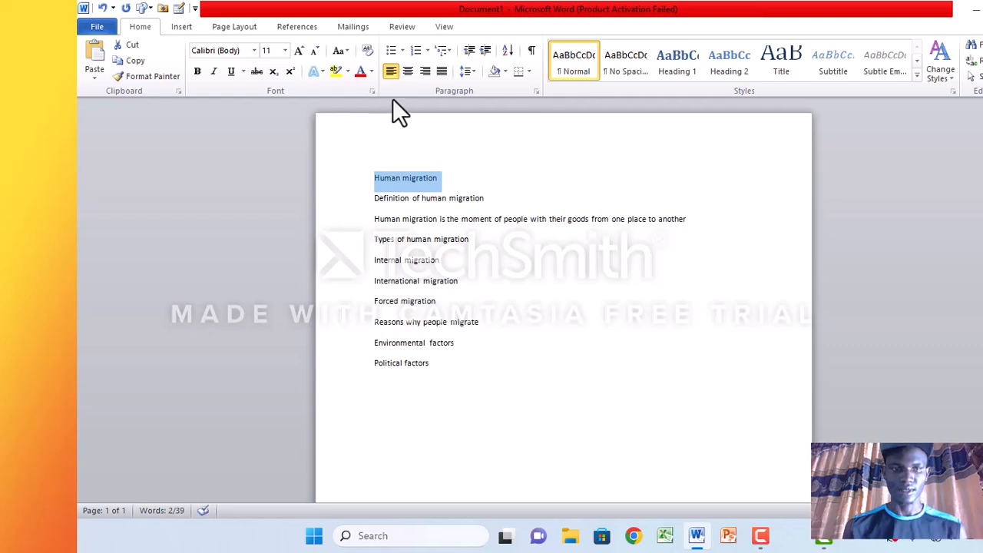
click(196, 74)
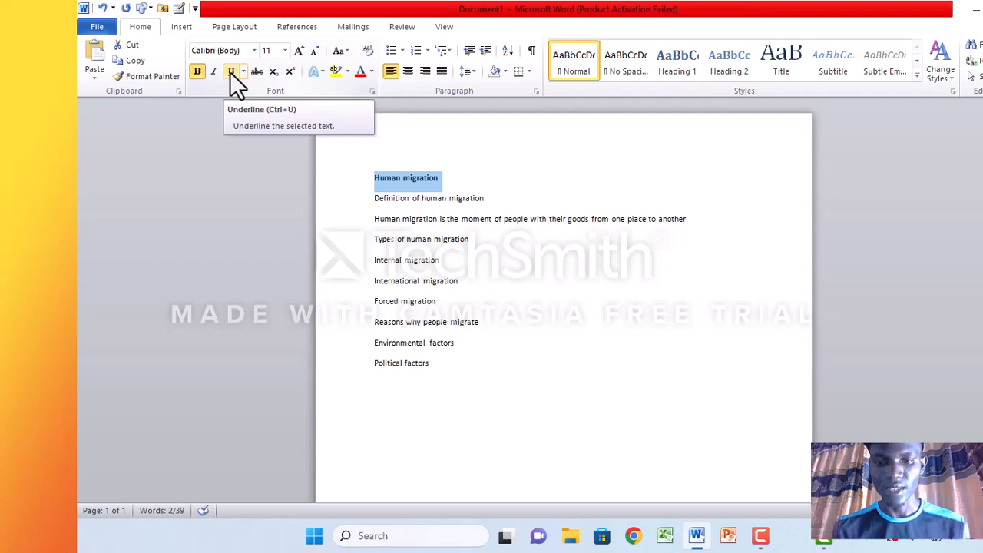
click(230, 71)
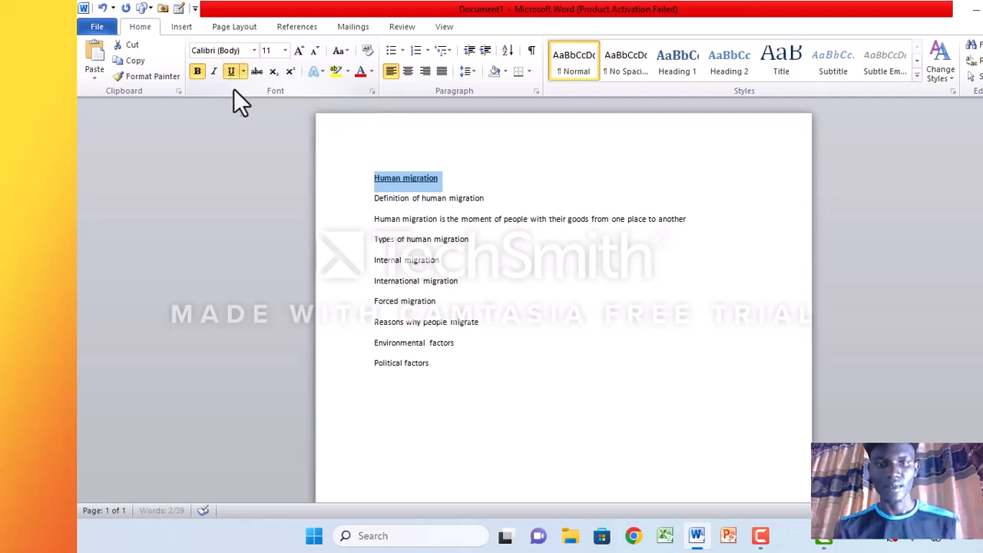
click(409, 71)
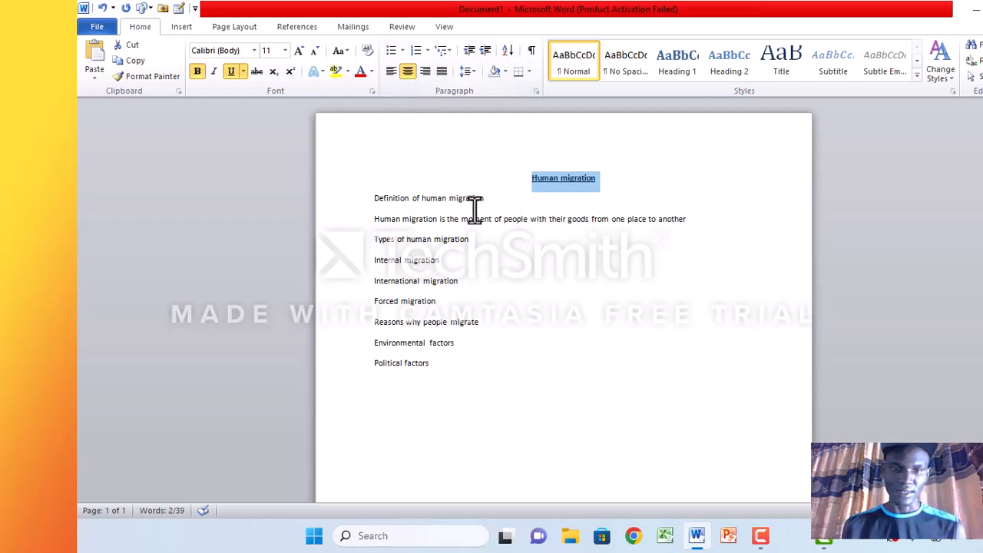
Make the "Definition of human migration" and "Types of human migration" headings bold, keeping the title bold.
drag(483, 198, 405, 187)
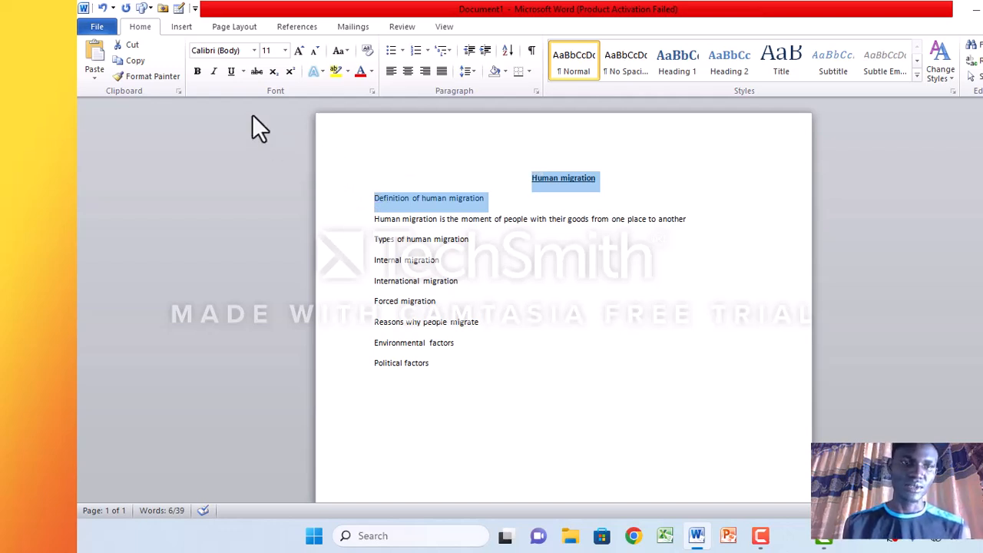
click(197, 72)
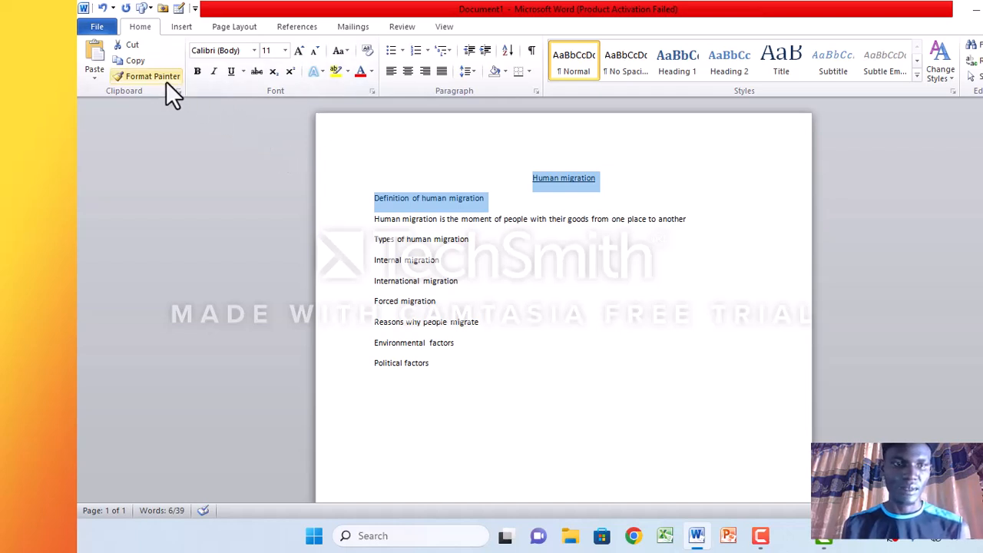
click(198, 70)
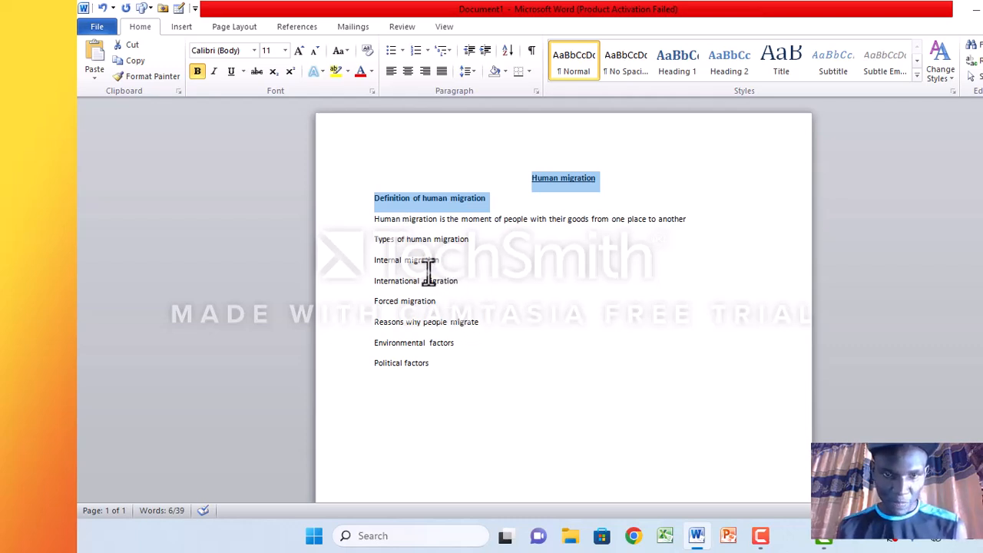
drag(467, 246, 325, 227)
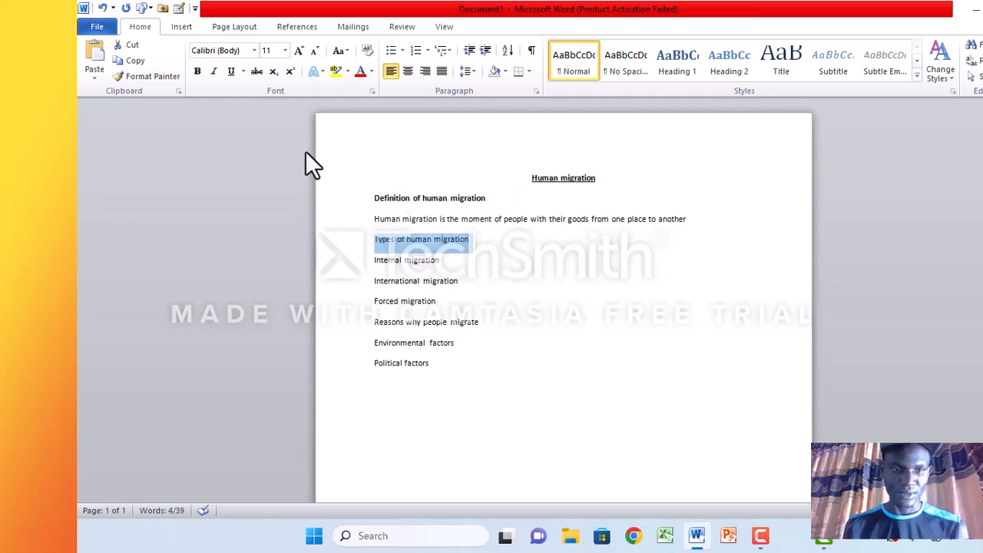
click(196, 73)
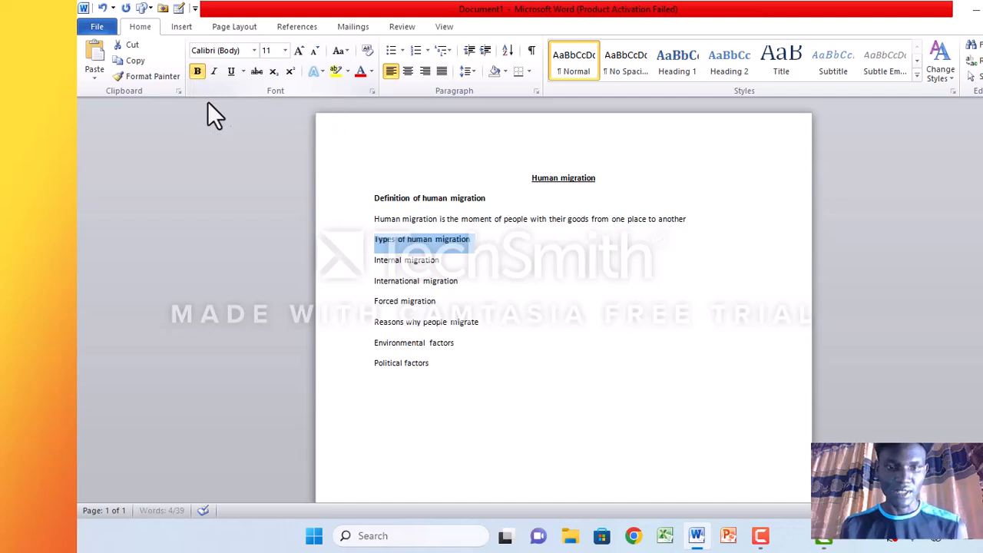
Make the whole "Reasons why people migrate" heading line bold.
click(477, 324)
drag(477, 323, 365, 302)
click(498, 321)
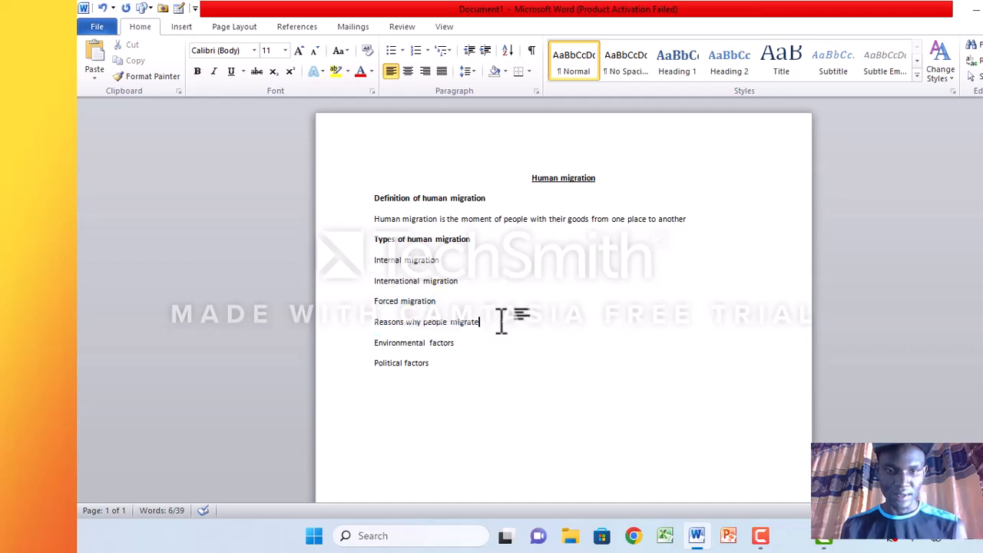
drag(479, 323, 456, 321)
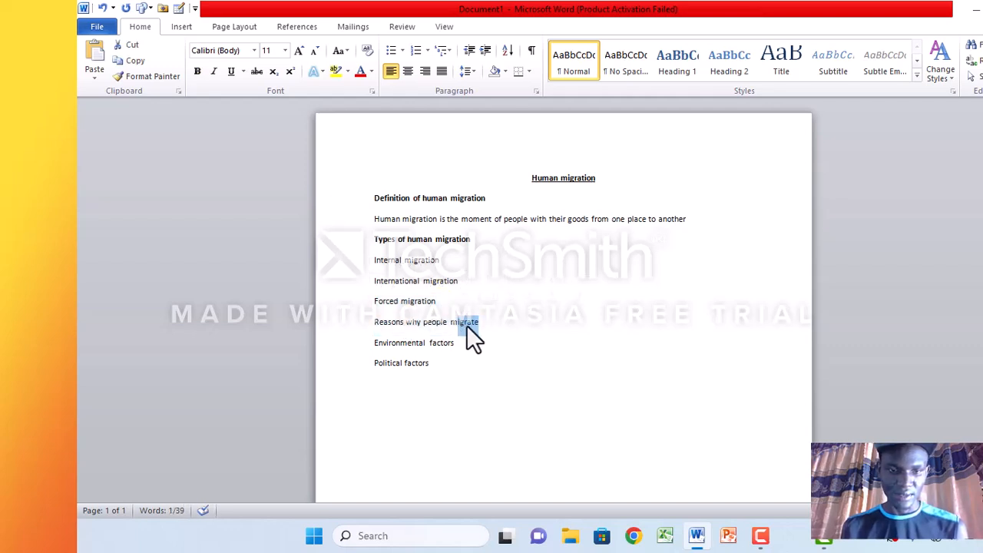
click(498, 324)
drag(476, 322, 373, 307)
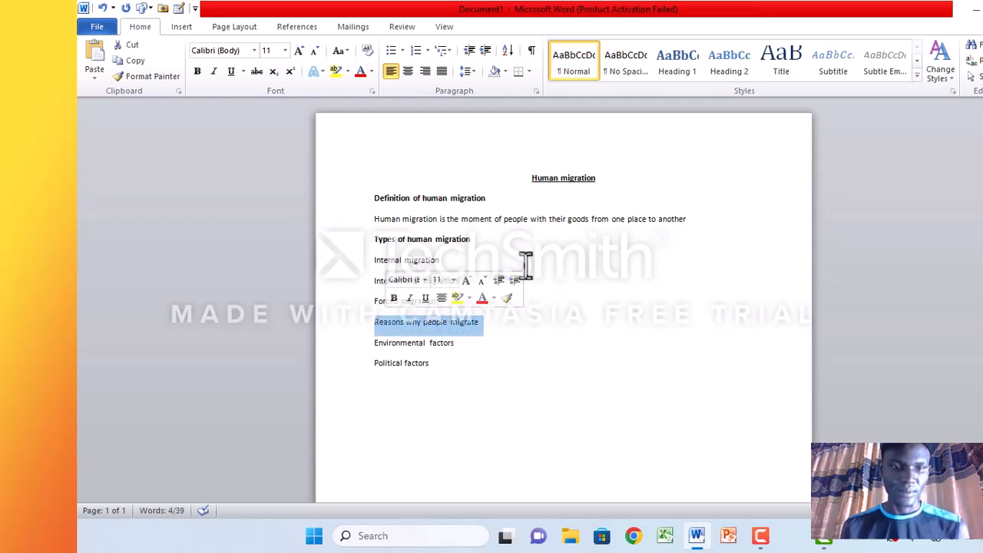
click(198, 71)
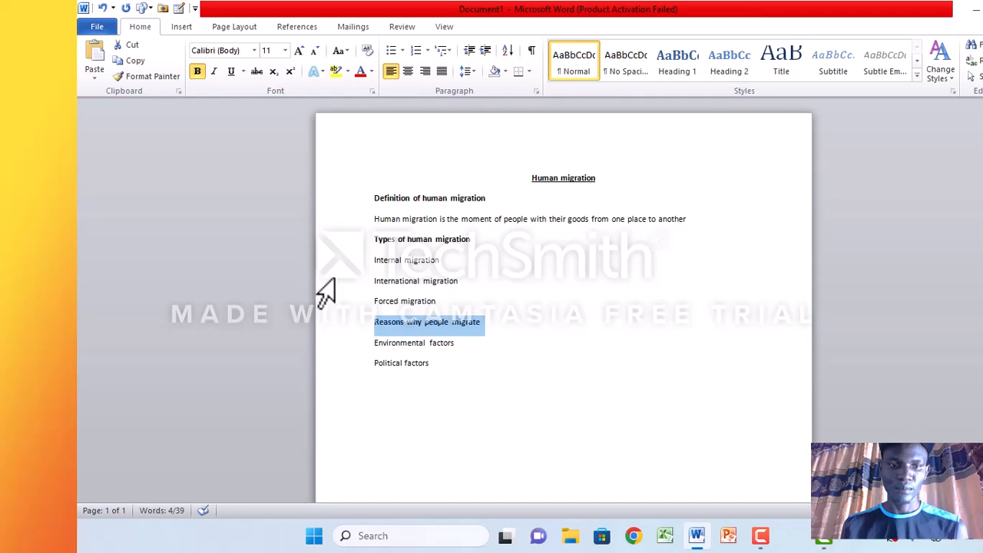
drag(336, 277, 338, 274)
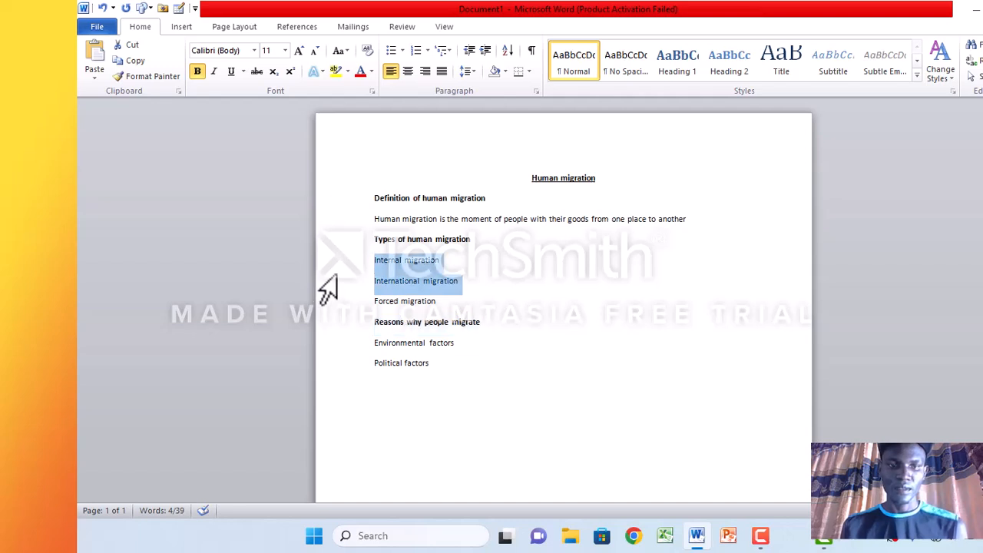
click(547, 307)
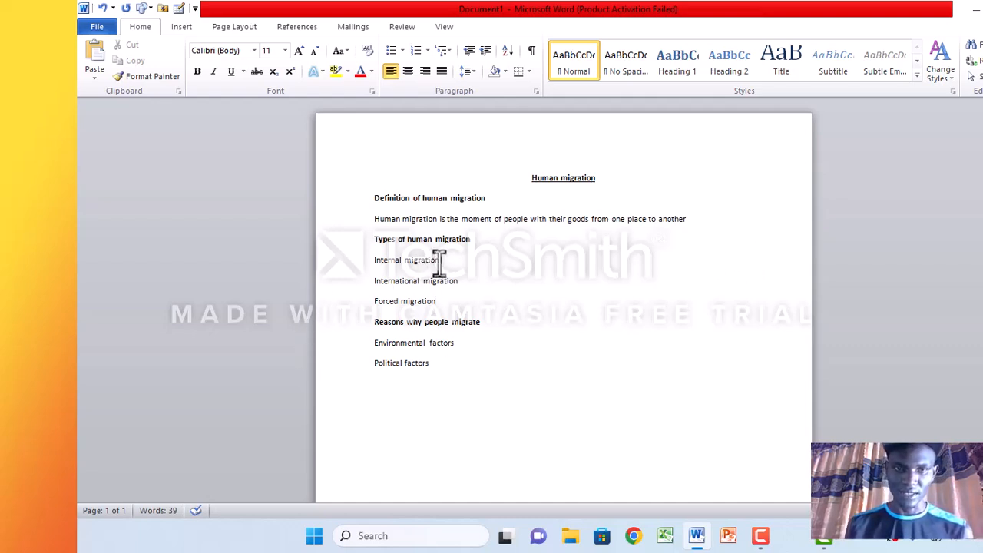
drag(440, 263, 450, 262)
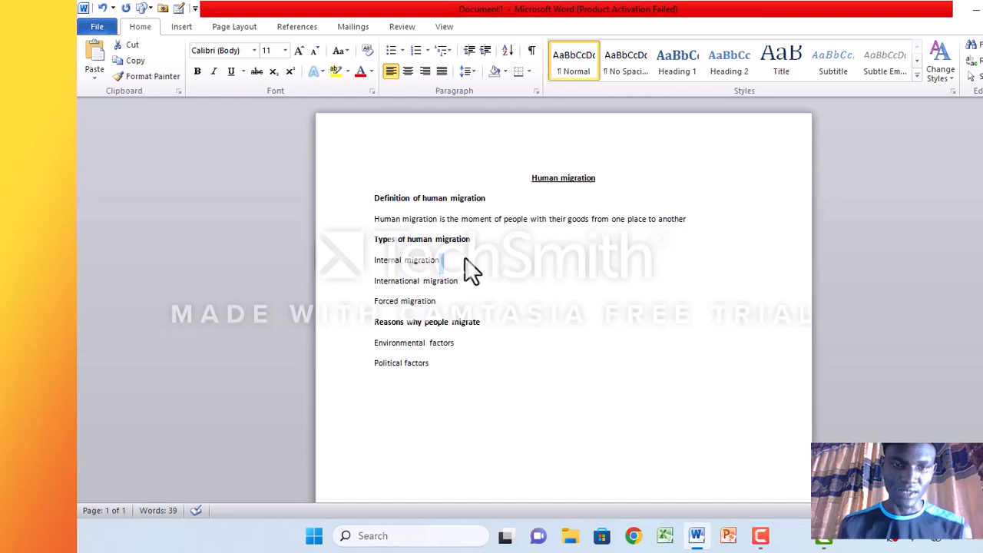
click(345, 266)
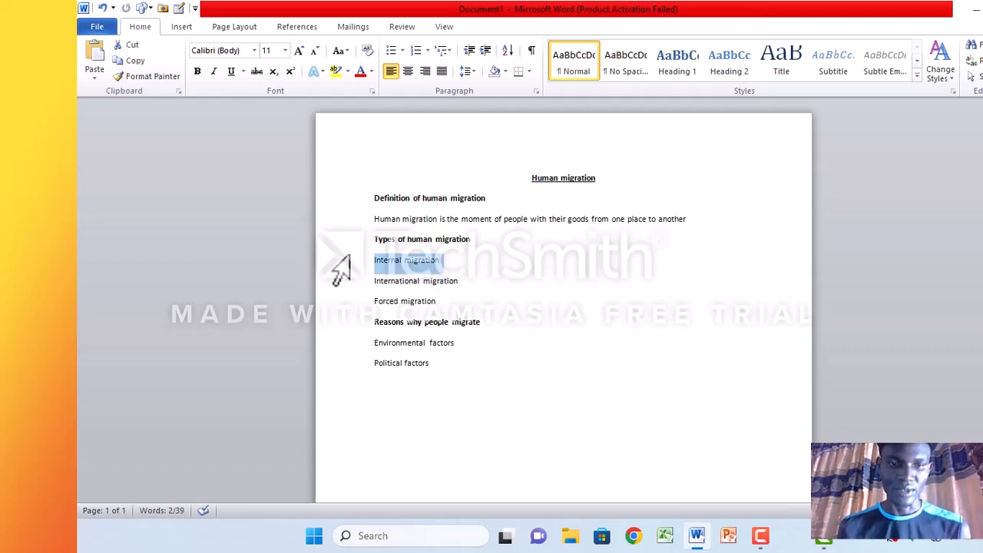
shift+click(415, 288)
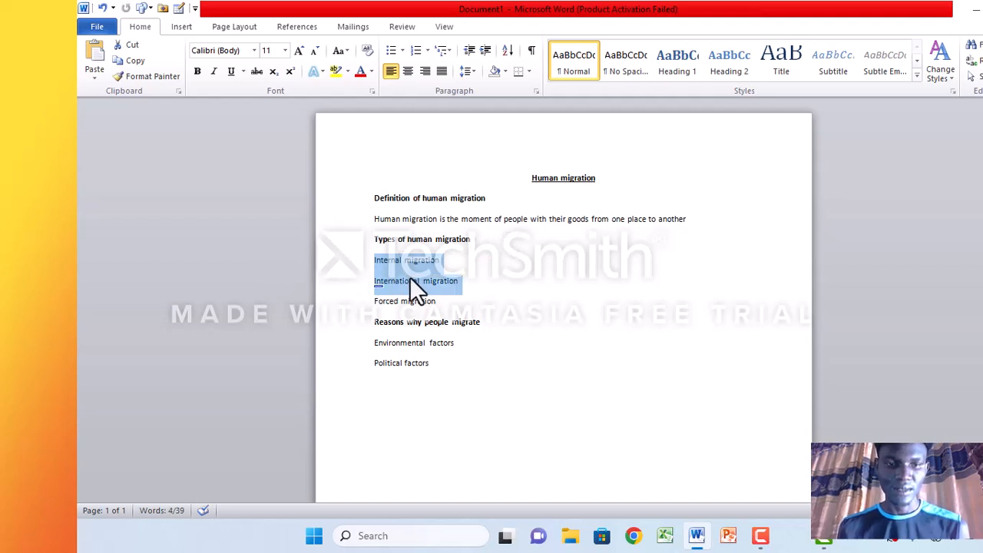
click(431, 307)
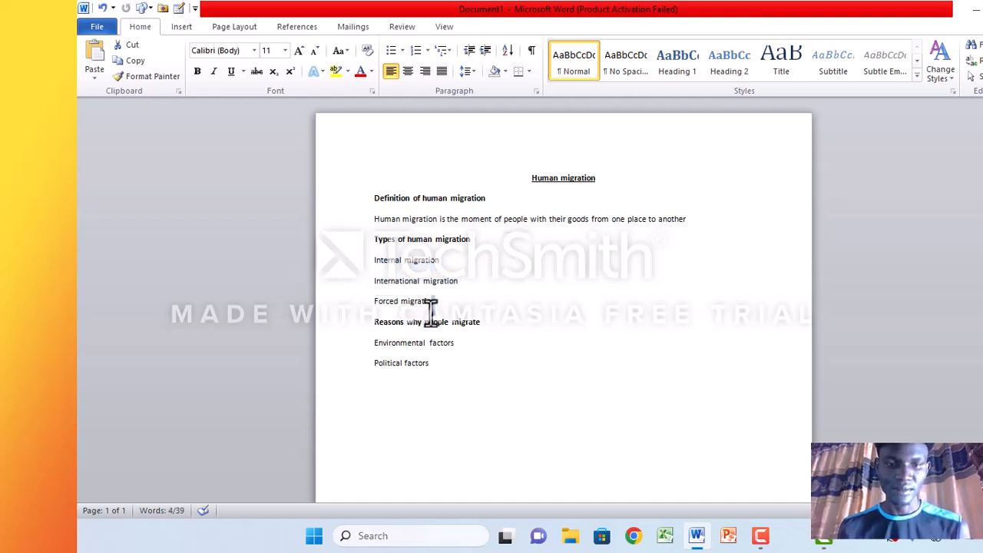
Turn the three lines from "Internal migration" to "Forced migration" into a bulleted list with the four-diamond bullet style.
drag(440, 301, 394, 259)
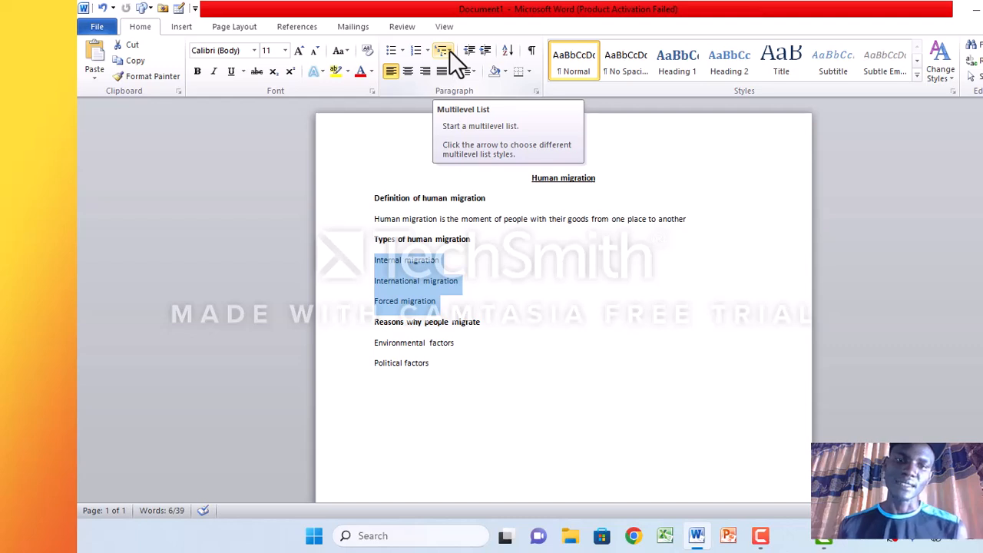
click(401, 51)
click(394, 50)
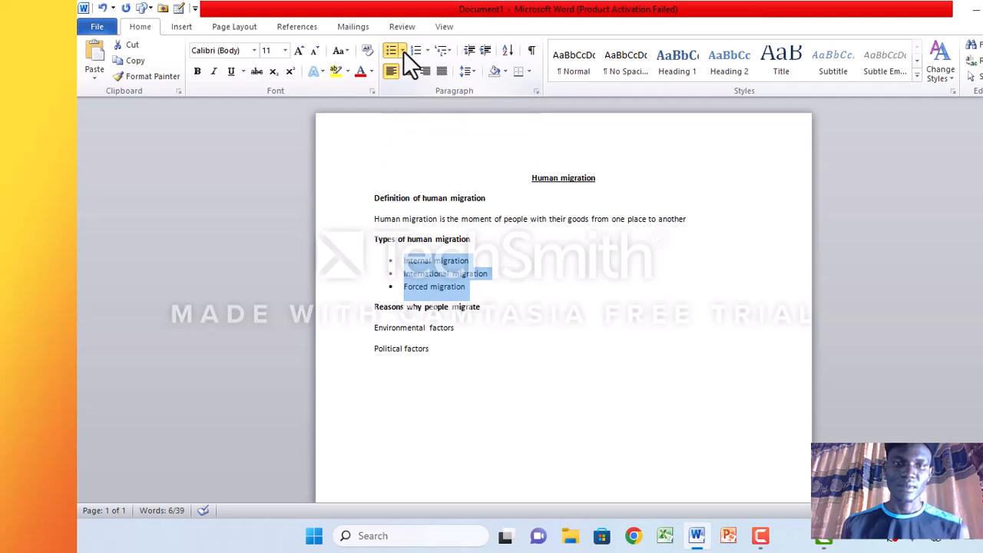
click(402, 51)
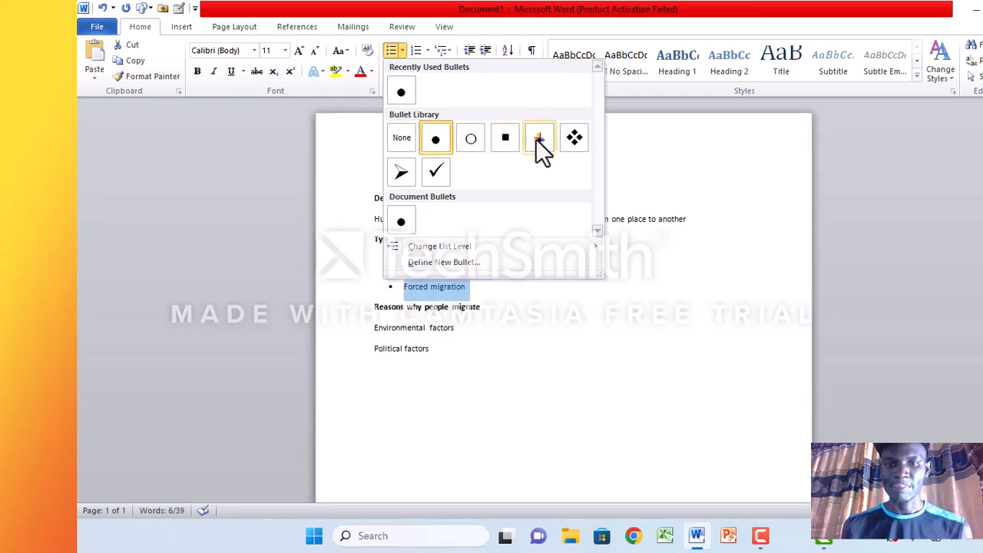
click(570, 139)
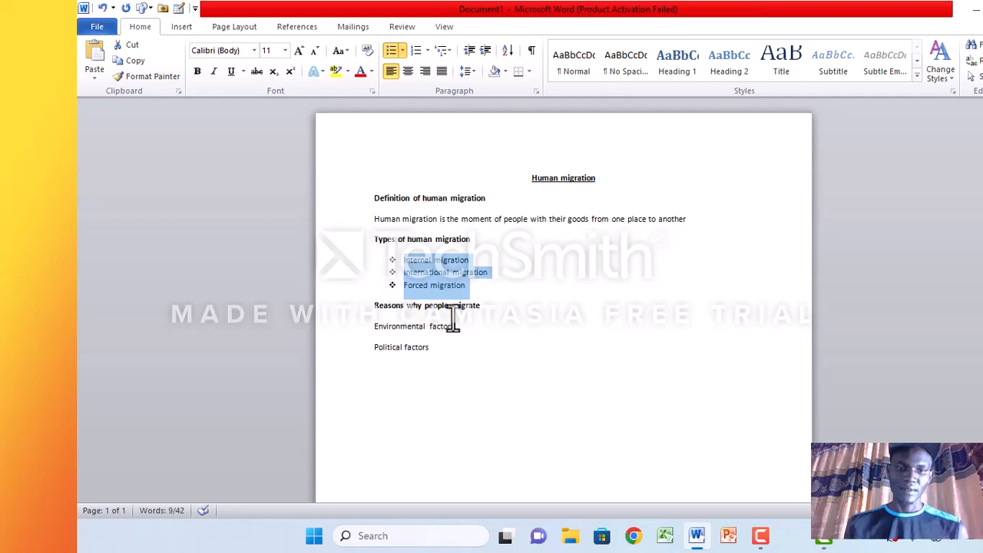
Turn the "Environmental factors" and "Political factors" lines into a numbered list with the lowercase Roman numeral (i., ii., iii.) style.
drag(456, 335, 383, 326)
click(451, 358)
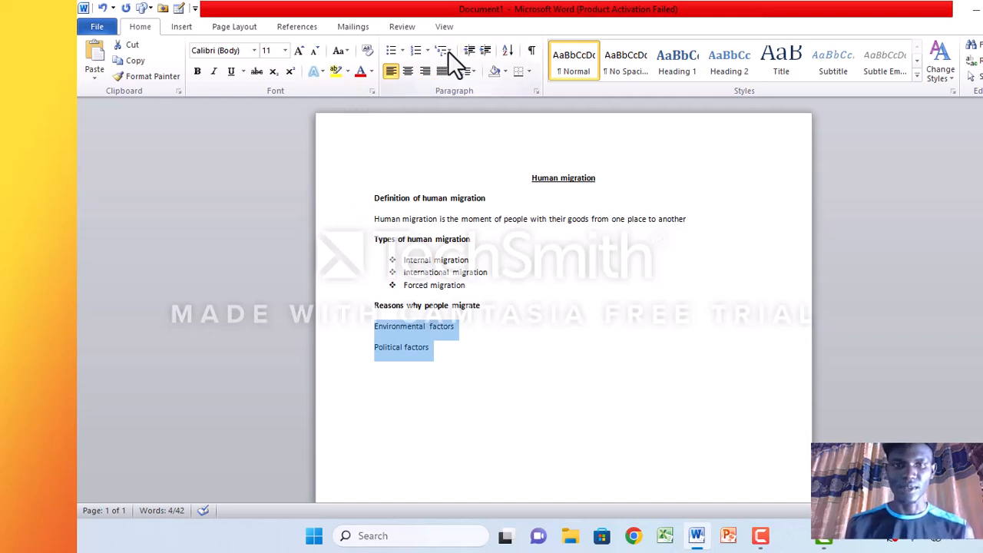
click(426, 48)
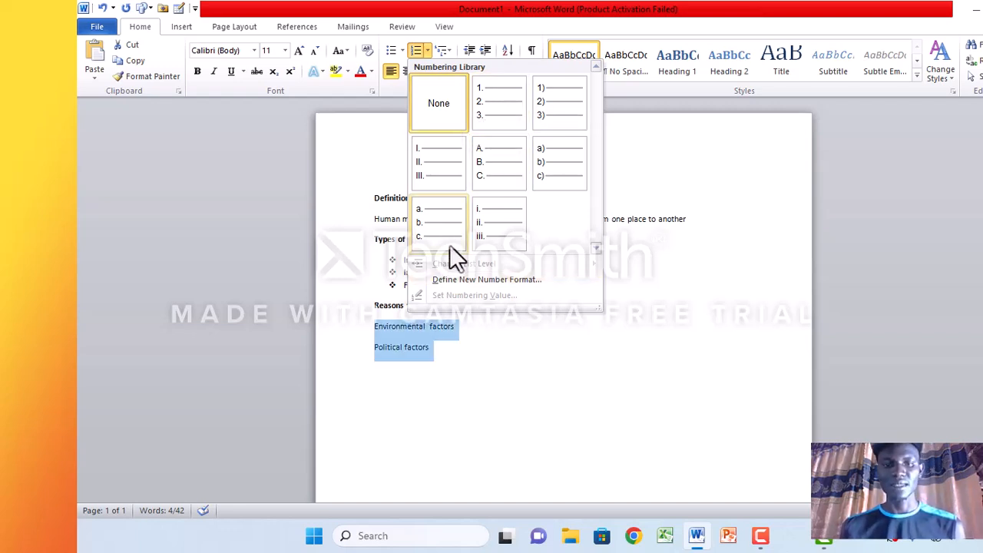
click(501, 232)
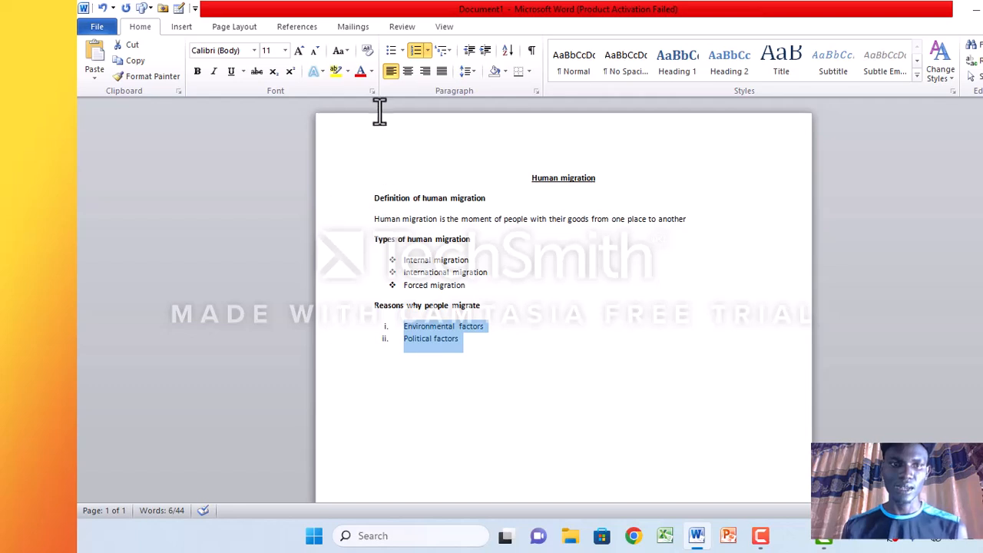
Set the font size of the two numbered reasons for migration to 12 and deselect them.
click(285, 50)
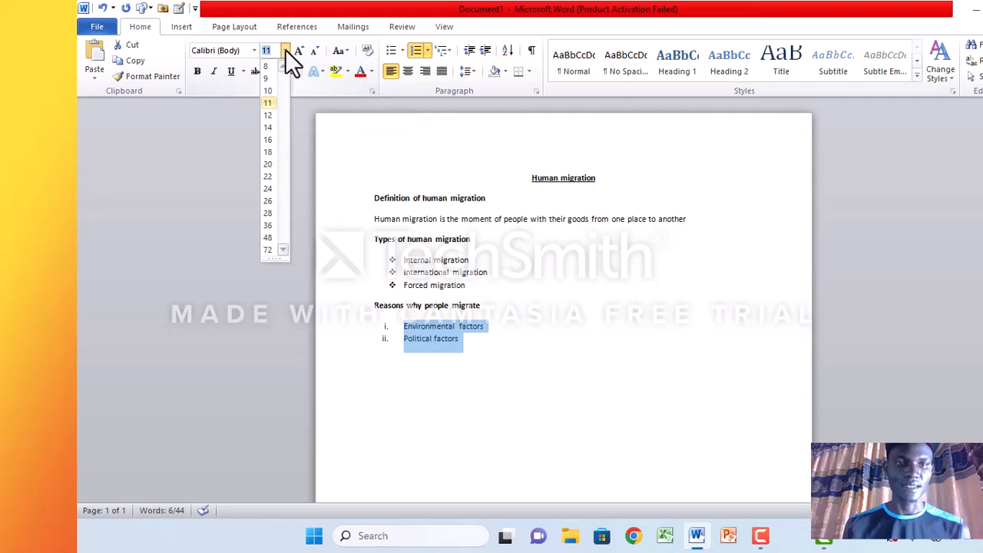
click(268, 115)
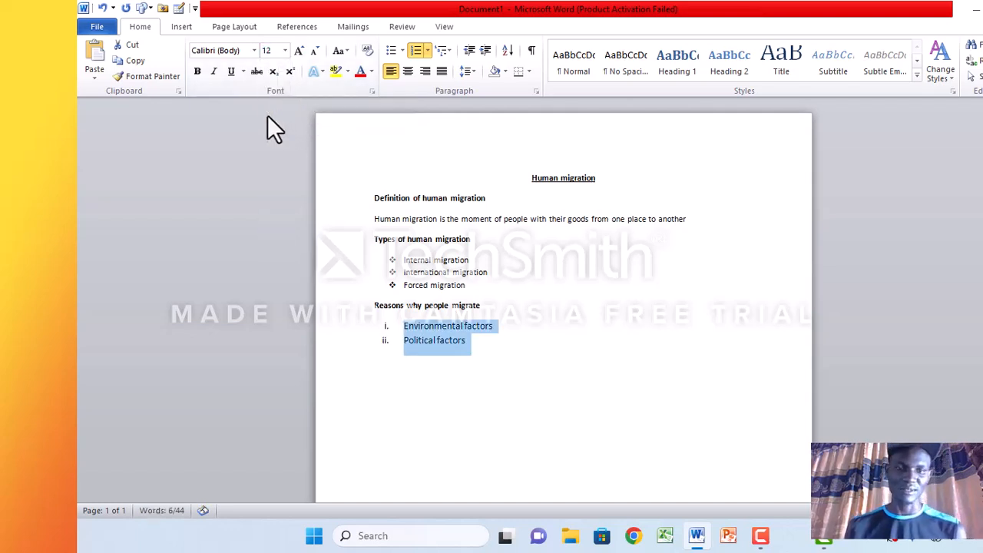
click(383, 365)
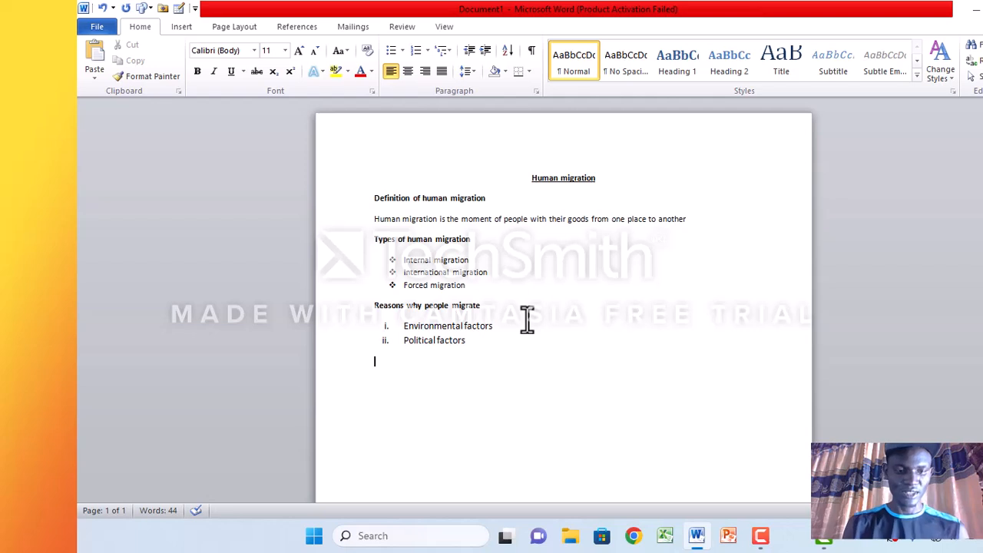
Set the font size of the entire document's text to 12.
key(ctrl+a)
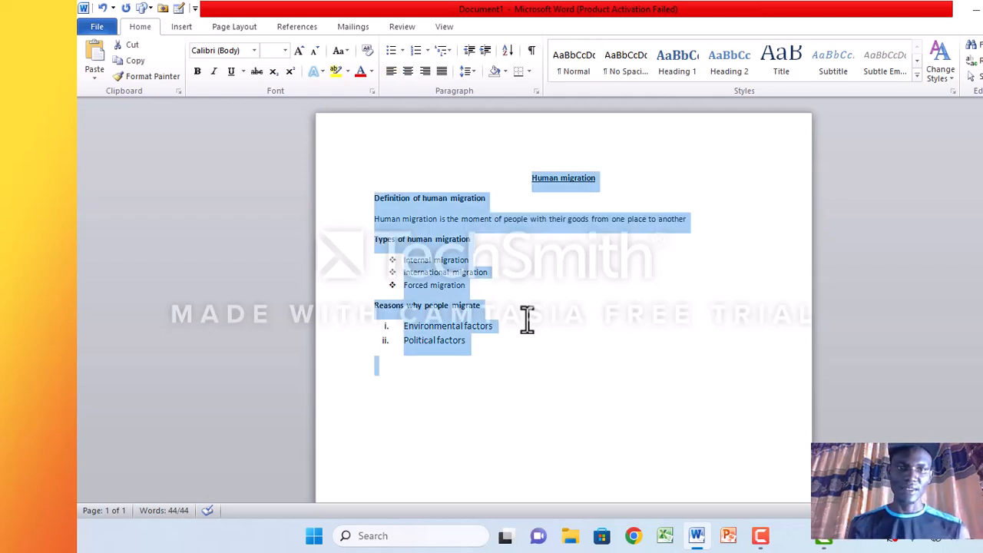
click(285, 51)
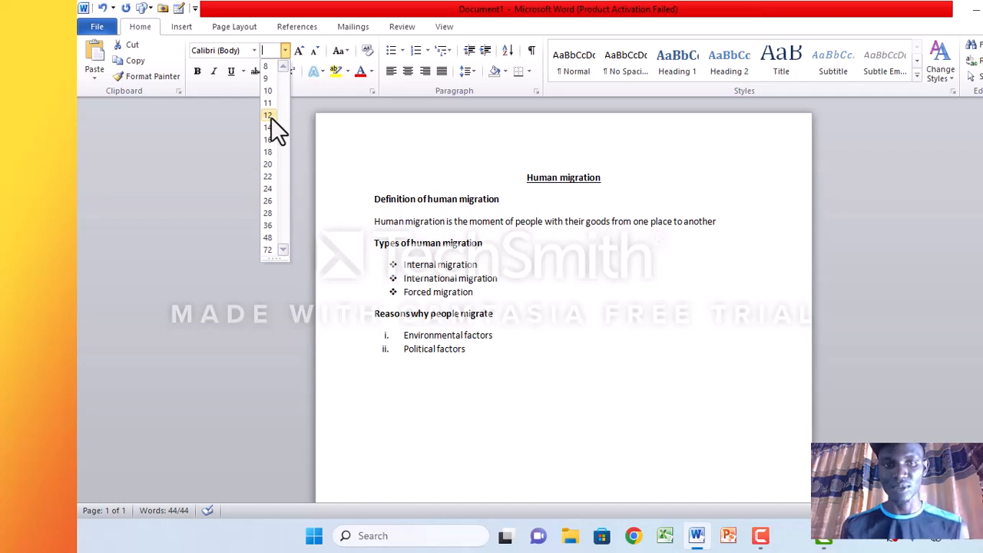
click(271, 116)
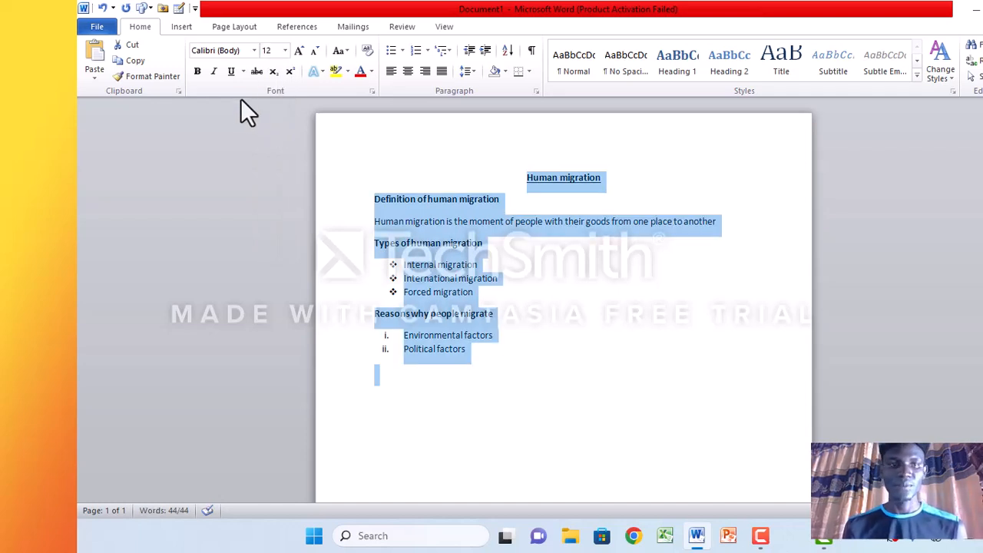
Open the choice of font typefaces for the entire document's text.
click(254, 51)
click(248, 51)
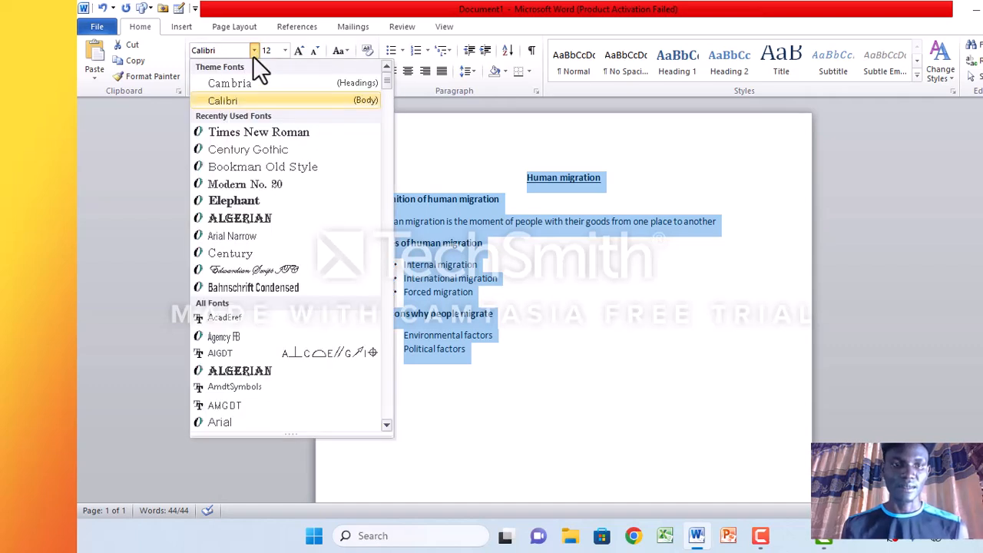